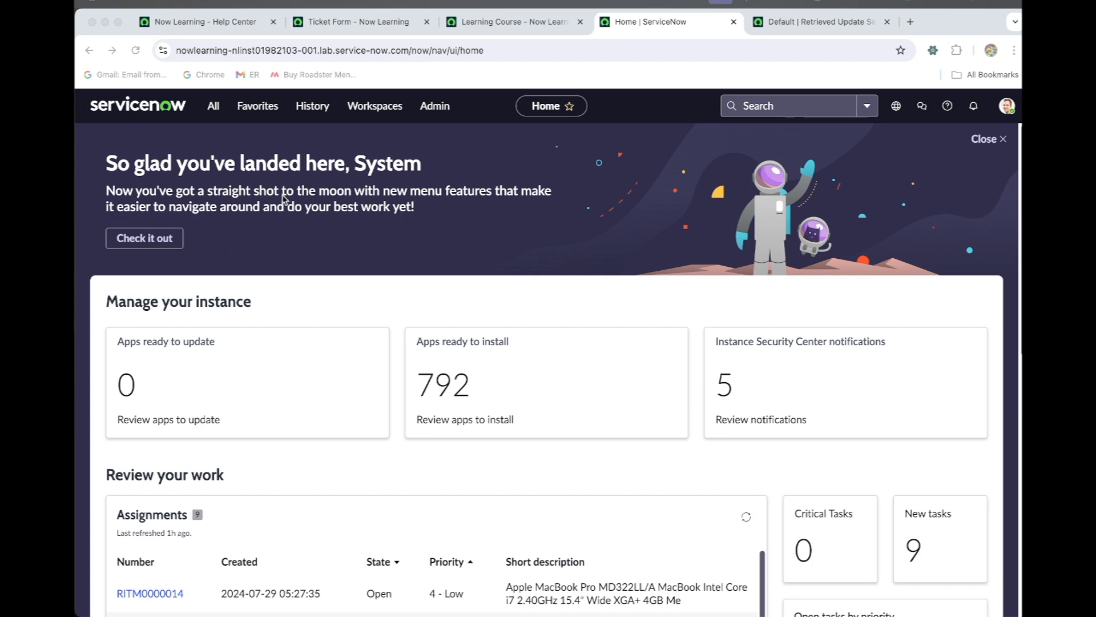
- Close the Retrieved Update Sets page, then find and open Discovery's Credentials list in a separate browser tab
{"action": "left_click", "coordinate": [216, 108]}
{"action": "left_click", "coordinate": [215, 109]}
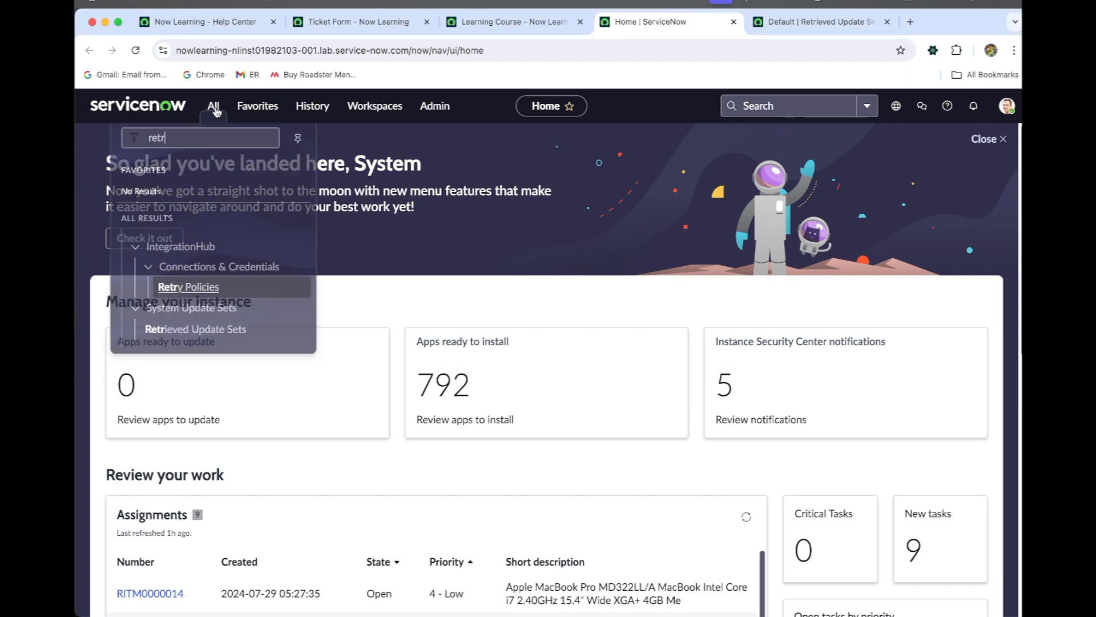
{"action": "left_click", "coordinate": [264, 141]}
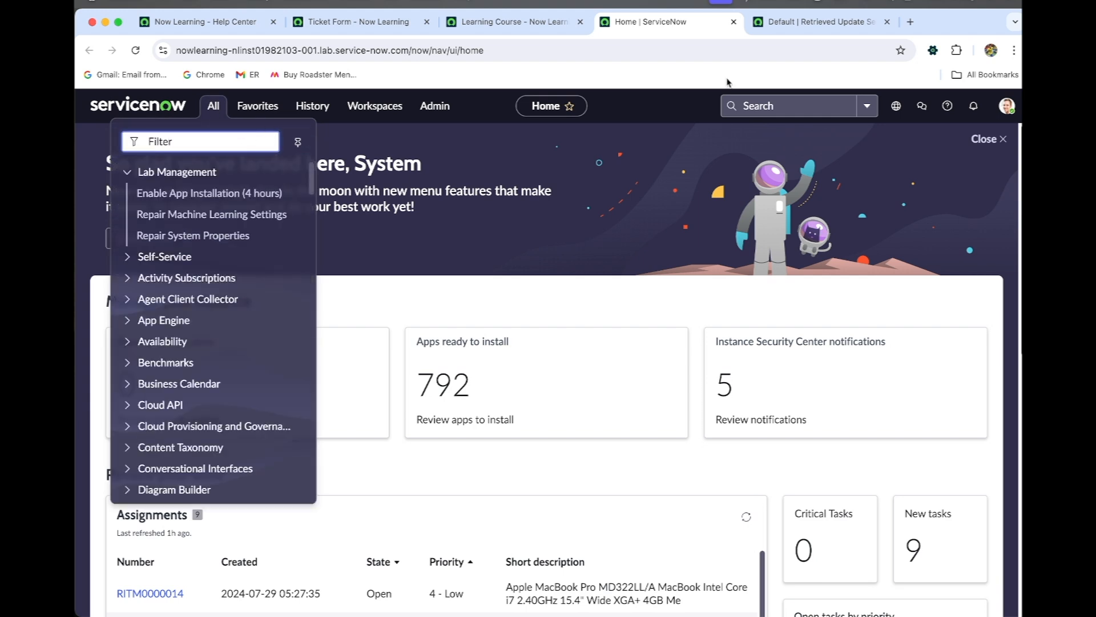
{"action": "left_click", "coordinate": [886, 21]}
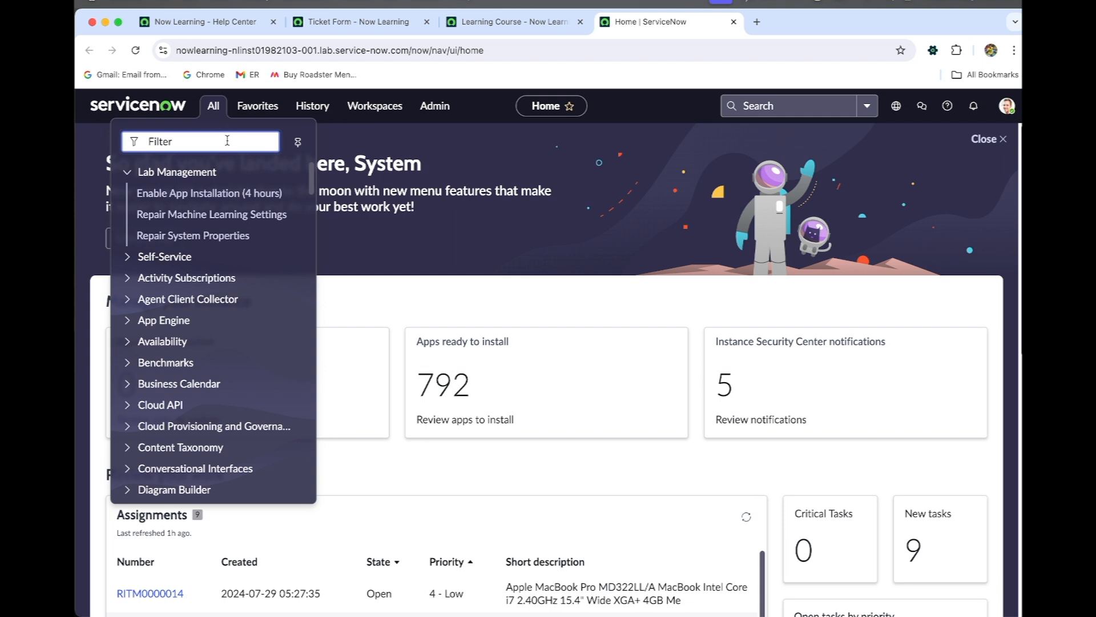
{"action": "type", "text": "credential"}
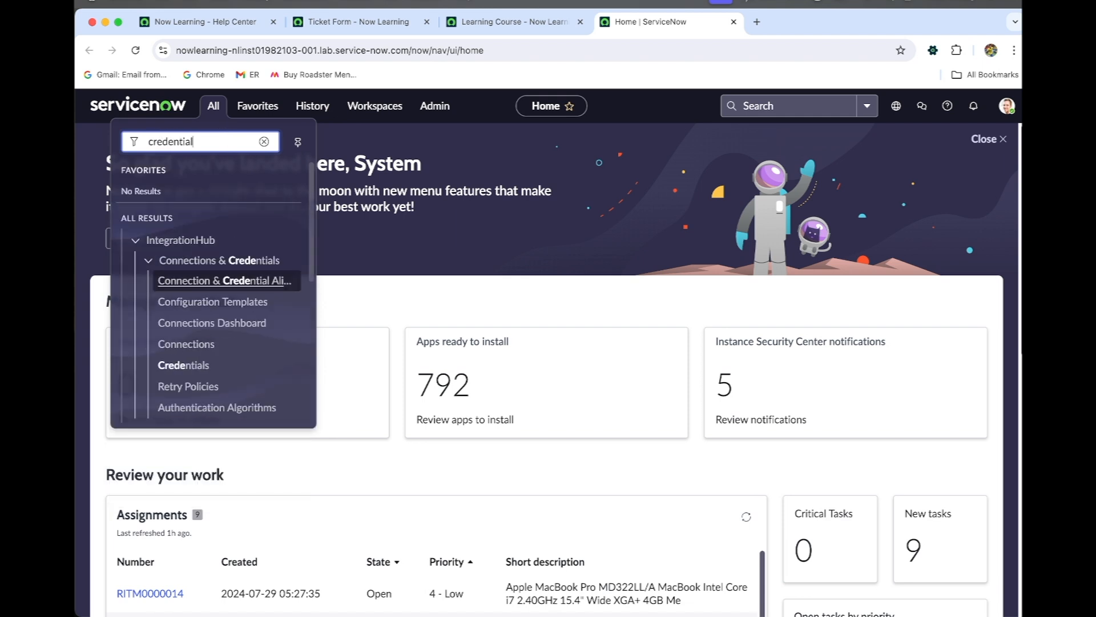
{"action": "scroll", "coordinate": [254, 297], "scroll_direction": "down", "scroll_amount": 3}
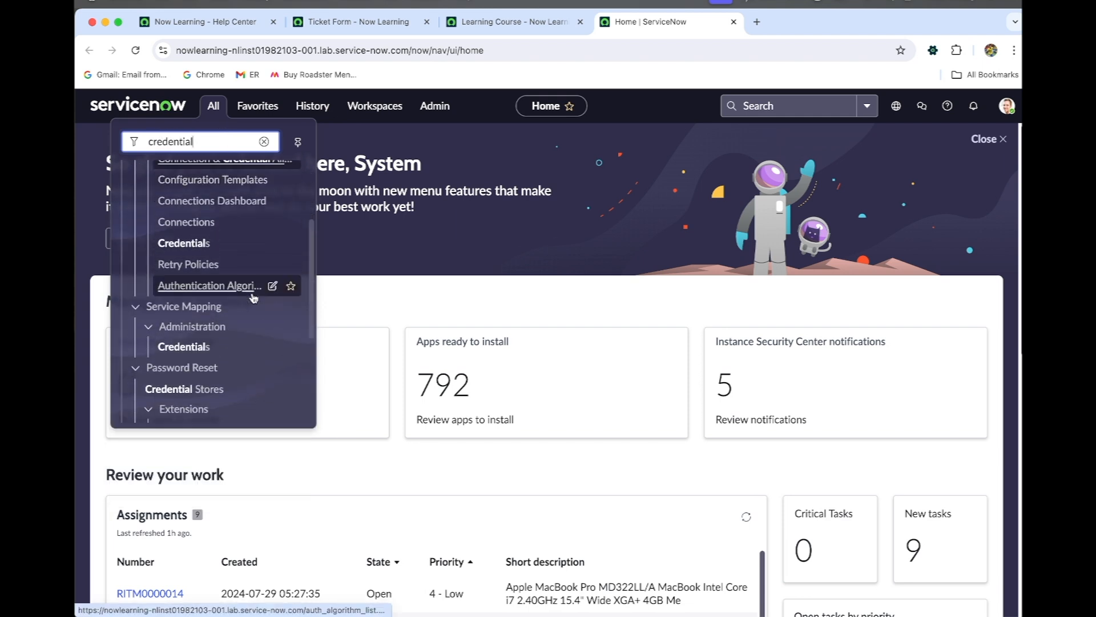
{"action": "scroll", "coordinate": [254, 297], "scroll_direction": "down", "scroll_amount": 3}
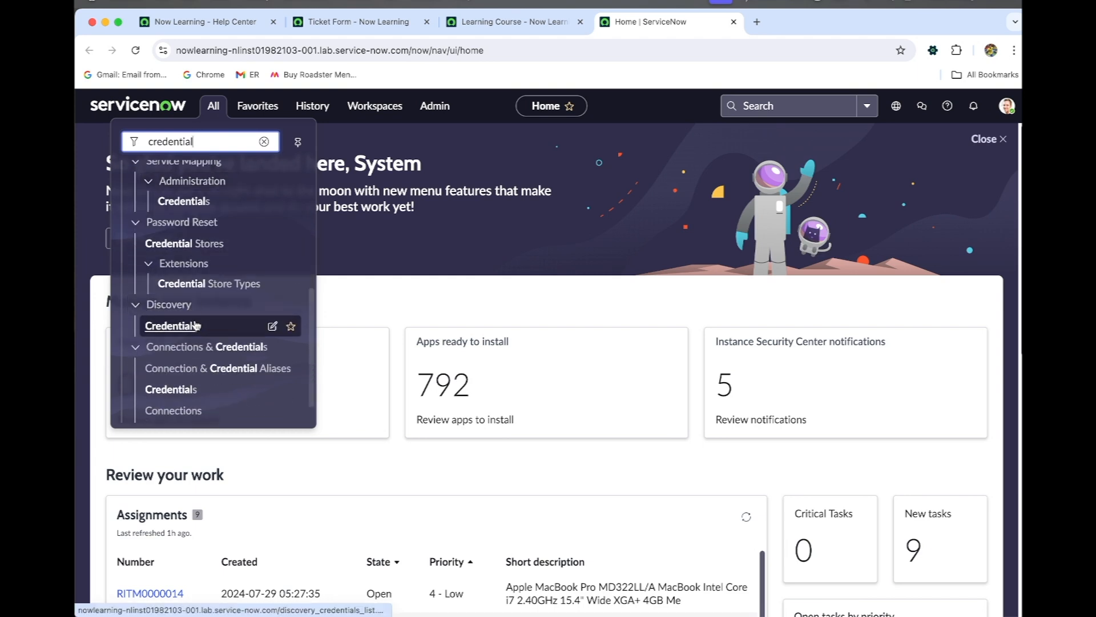
{"action": "left_click", "coordinate": [194, 326], "text": "super"}
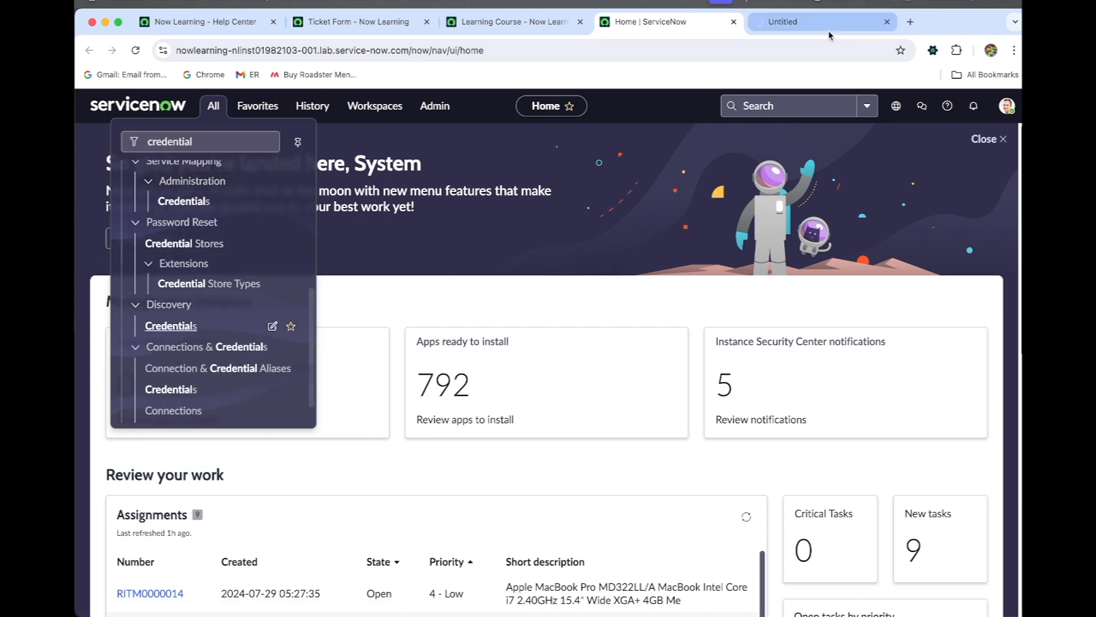
{"action": "left_click", "coordinate": [829, 30]}
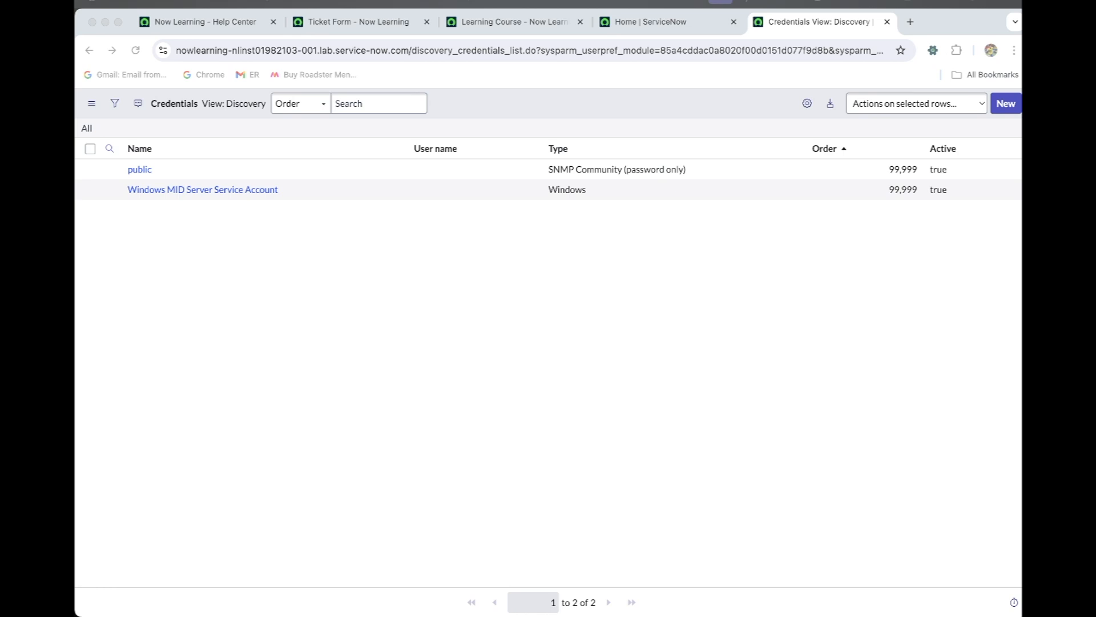
- Start a new Windows Credentials record and name it IIS Application
{"action": "left_click", "coordinate": [1002, 106]}
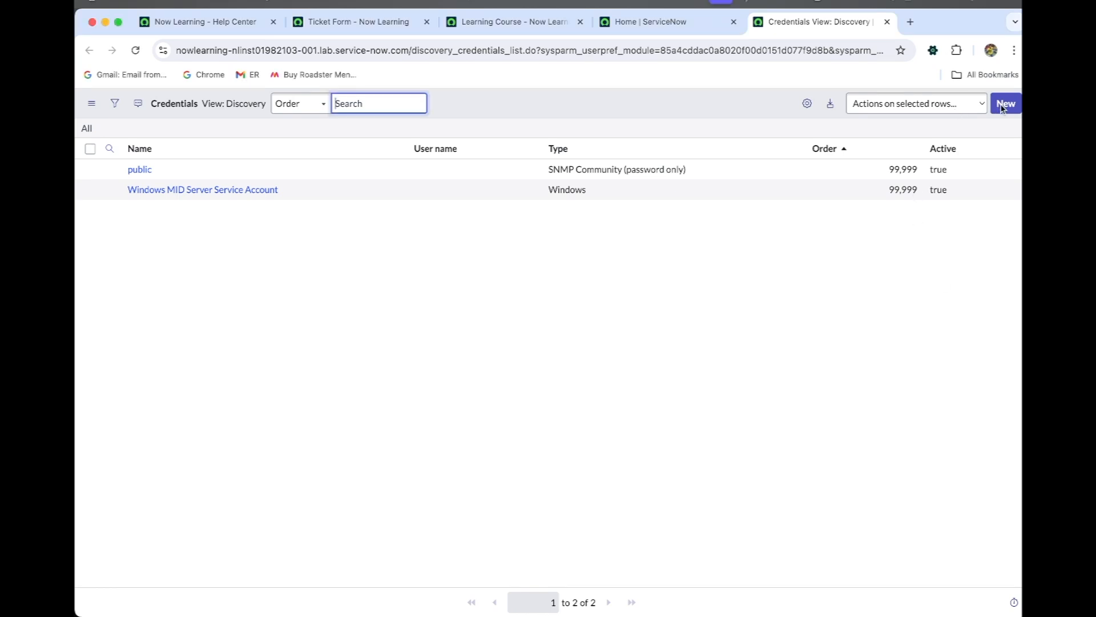
{"action": "left_click", "coordinate": [1005, 104]}
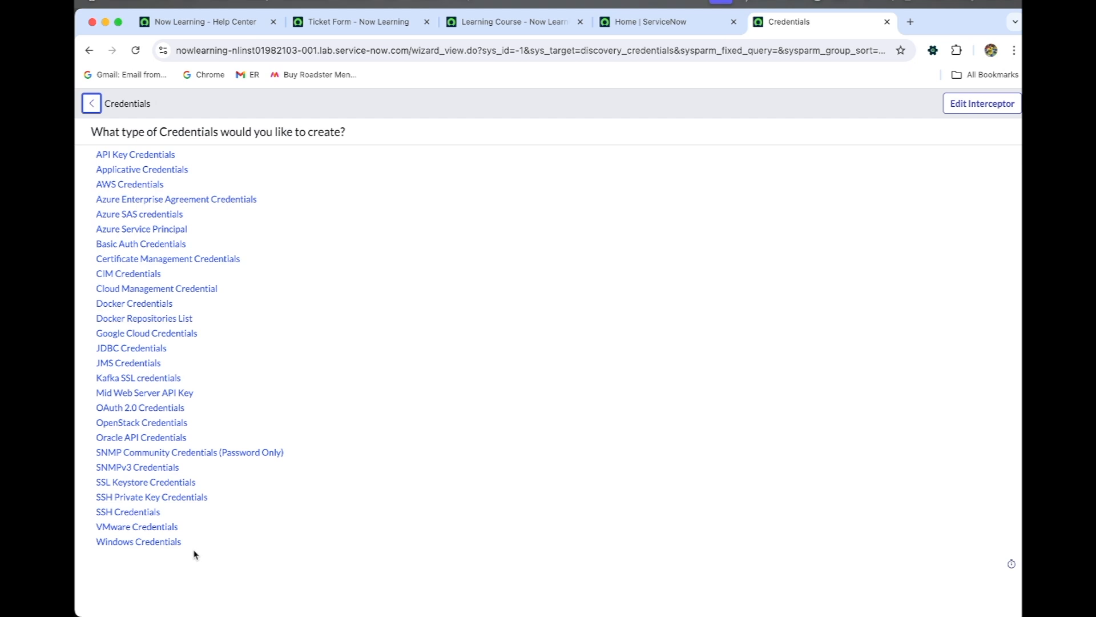
{"action": "left_click", "coordinate": [172, 547]}
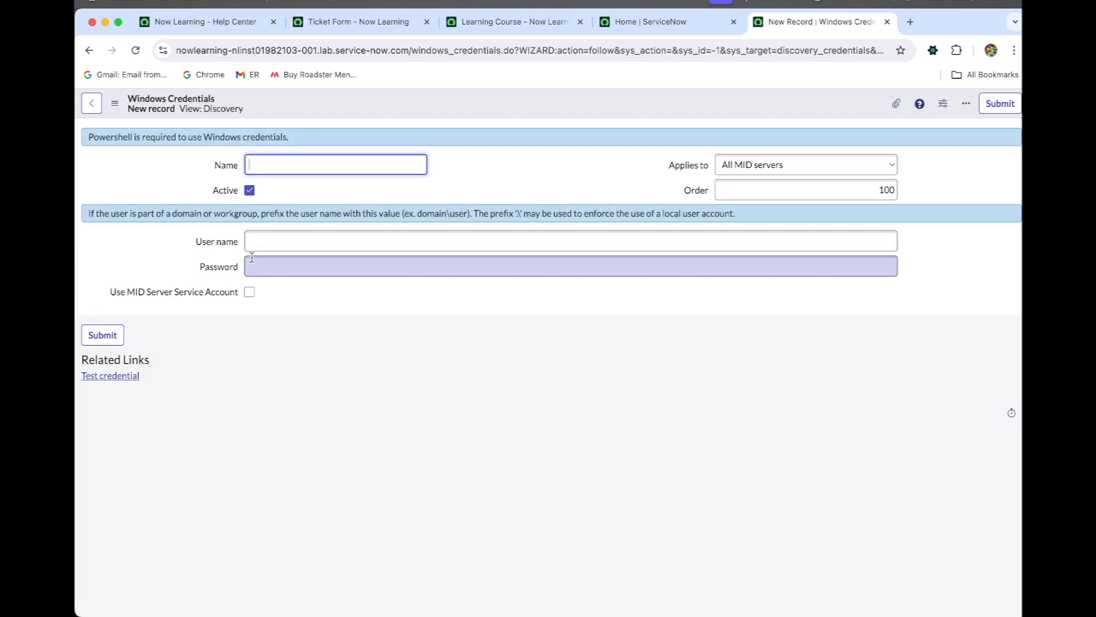
{"action": "type", "text": "IIS Application"}
{"action": "key", "text": "Tab"}
{"action": "key", "text": "Tab"}
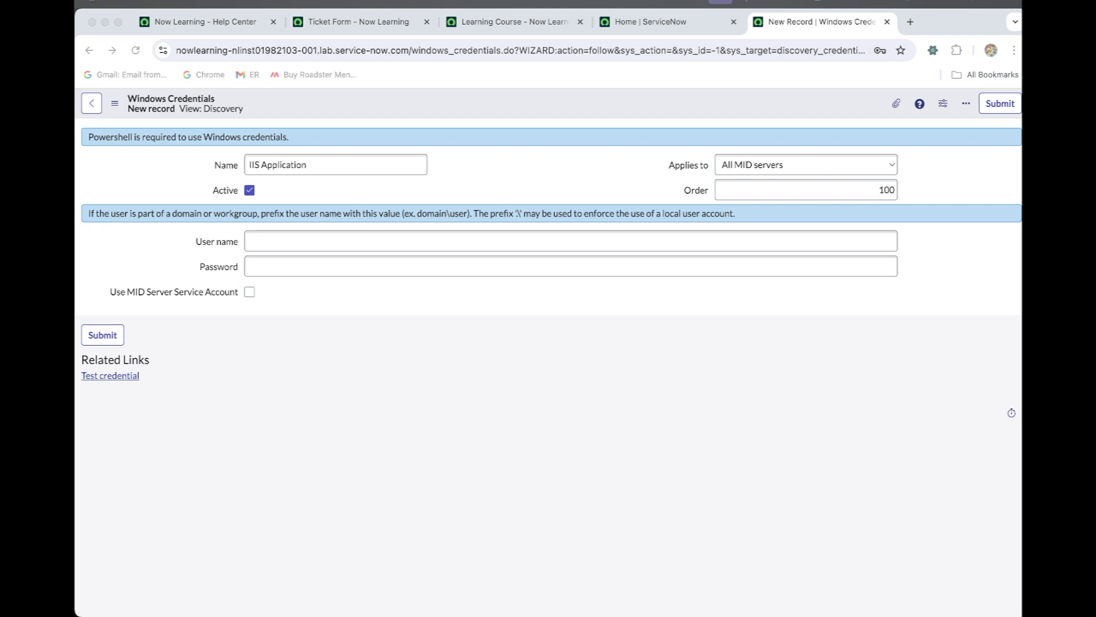
- Set the credential's user name to .\administrator, enter the account password, and save the record
{"action": "left_click", "coordinate": [439, 243]}
{"action": "type", "text": ".\\administrator"}
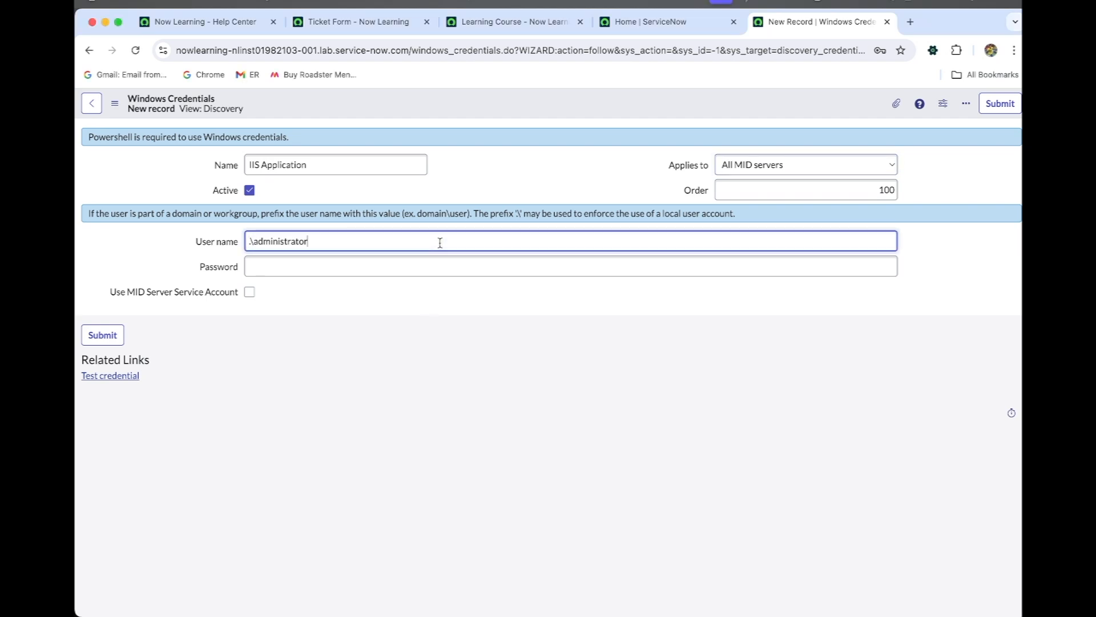
{"action": "left_click", "coordinate": [379, 269]}
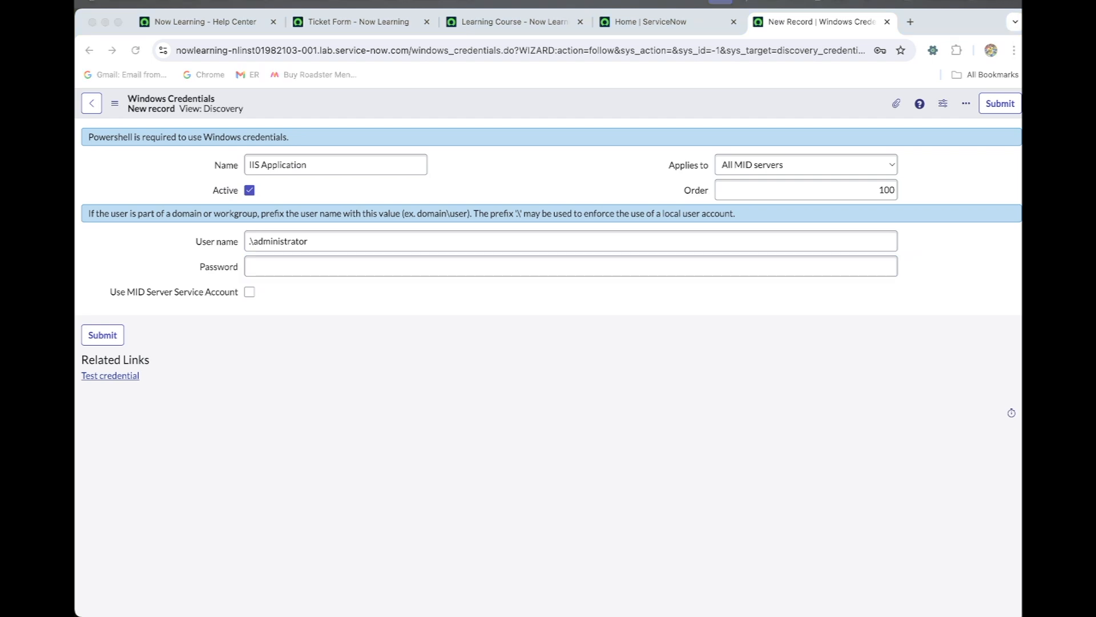
{"action": "left_click", "coordinate": [327, 264]}
{"action": "key", "text": "super+v"}
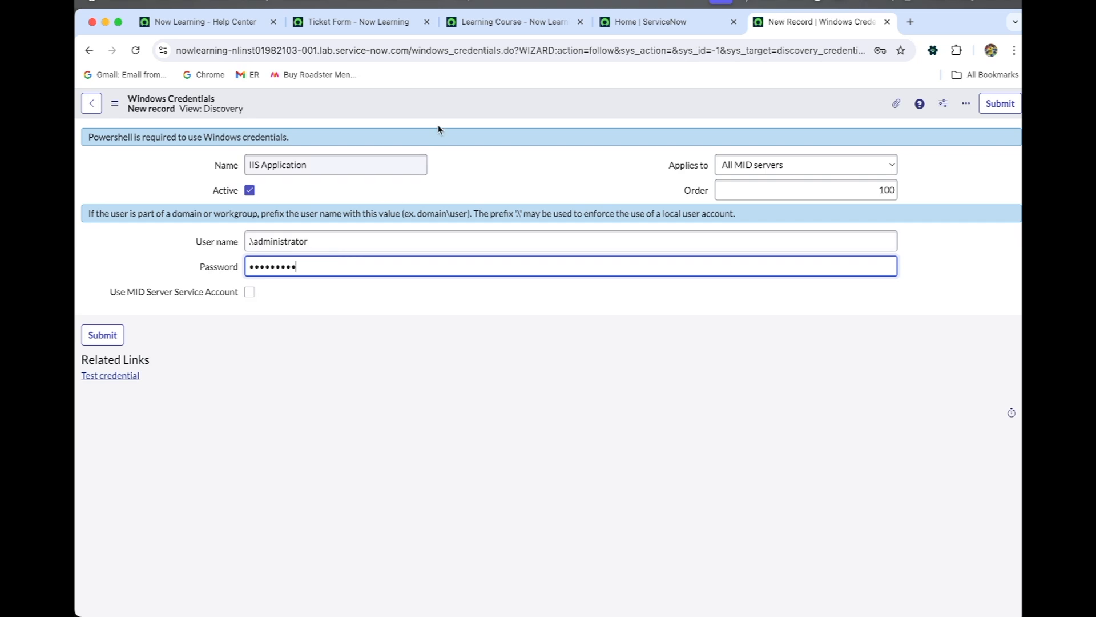
{"action": "right_click", "coordinate": [460, 112]}
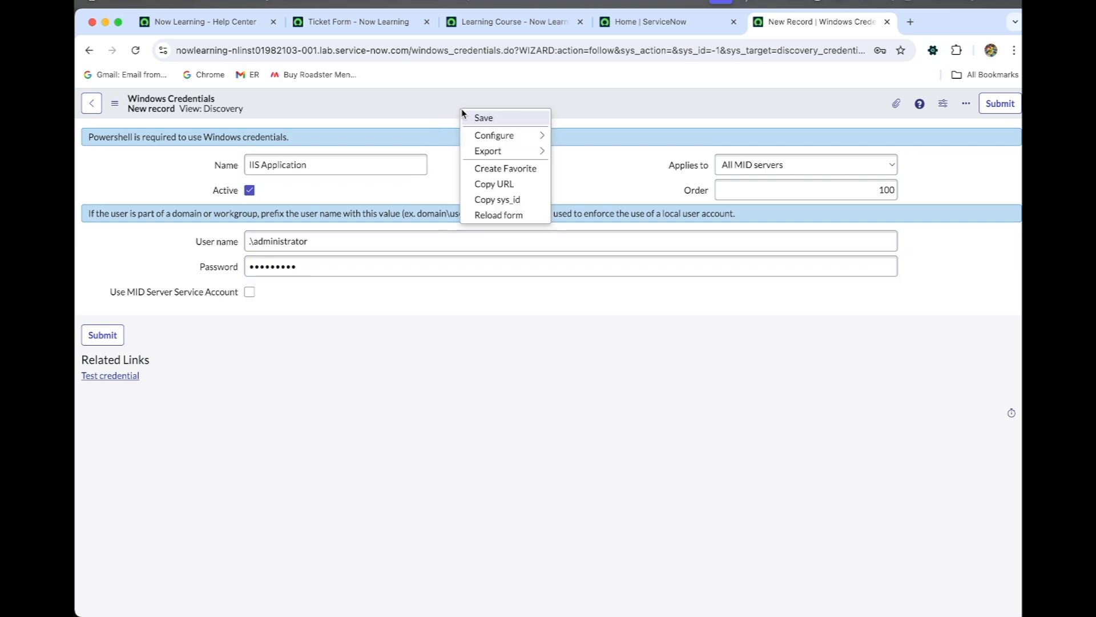
{"action": "left_click", "coordinate": [468, 119]}
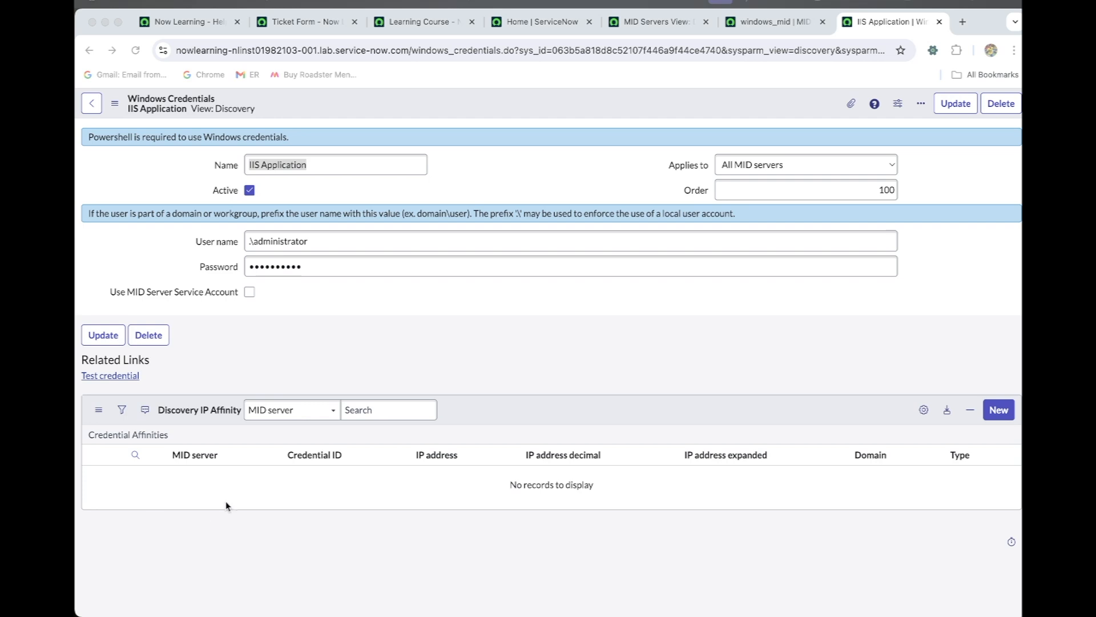
- Test the IIS Application credential against target 198.51.128.171 and dismiss the result
{"action": "left_click", "coordinate": [117, 379]}
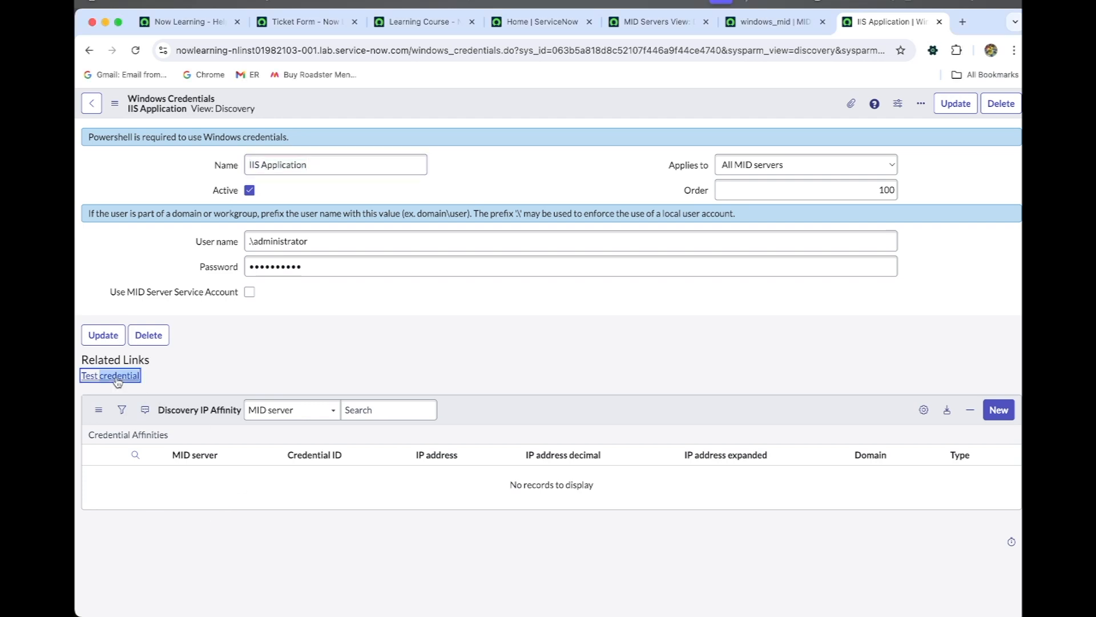
{"action": "left_click", "coordinate": [117, 379]}
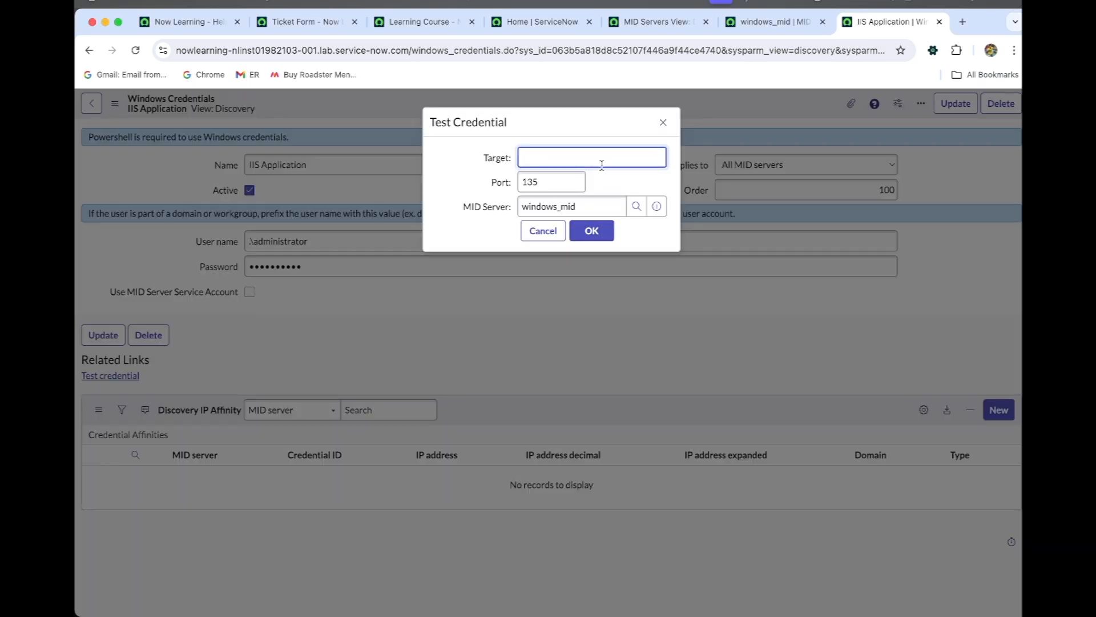
{"action": "type", "text": "198.51.128.171"}
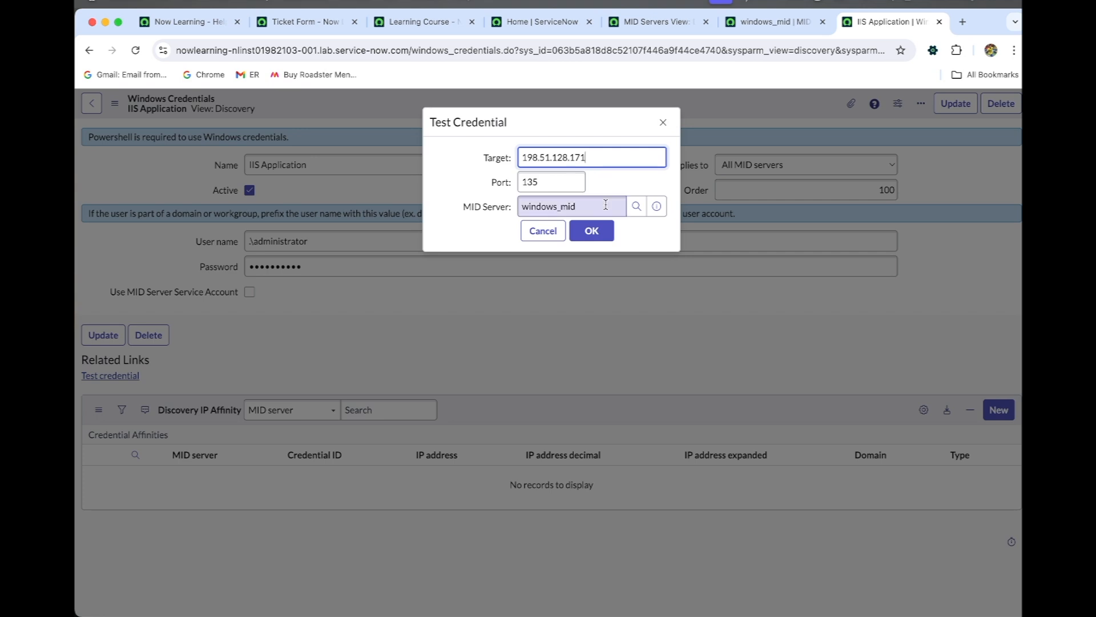
{"action": "left_click", "coordinate": [602, 238]}
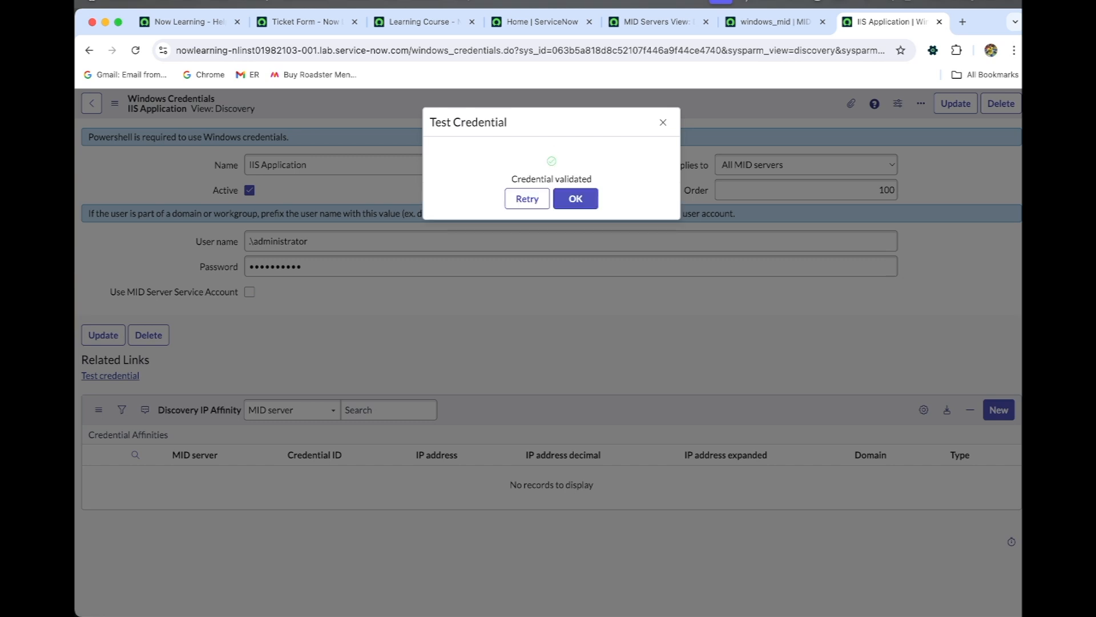
{"action": "left_click", "coordinate": [588, 202]}
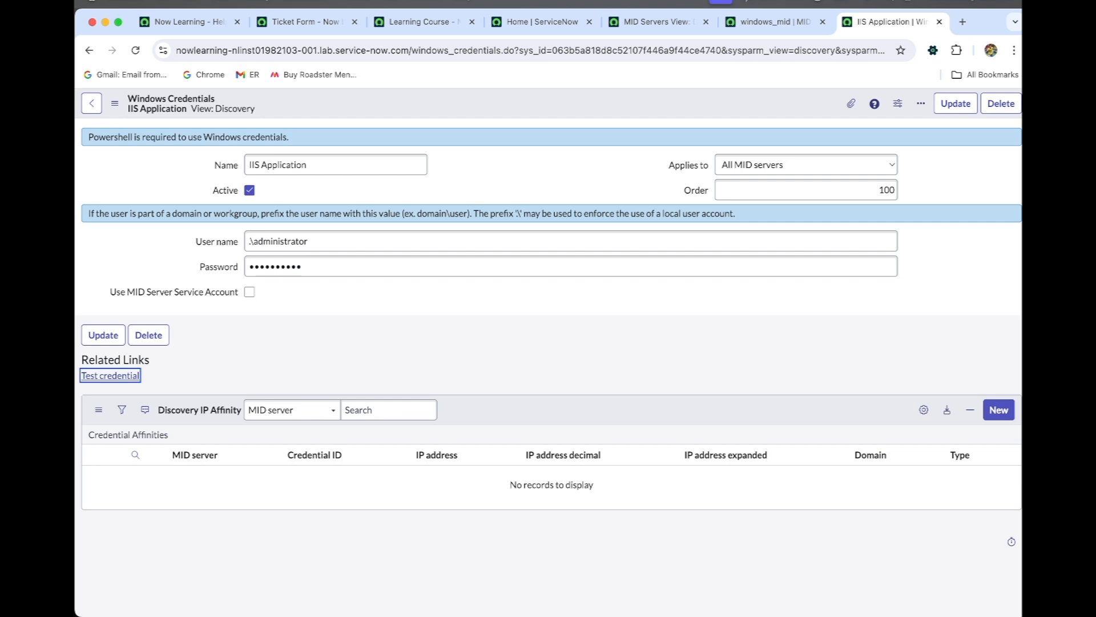
- Return to the home page, search the navigator for "discovery sche", and open Discovery Schedules in a separate browser tab
{"action": "left_click", "coordinate": [700, 23]}
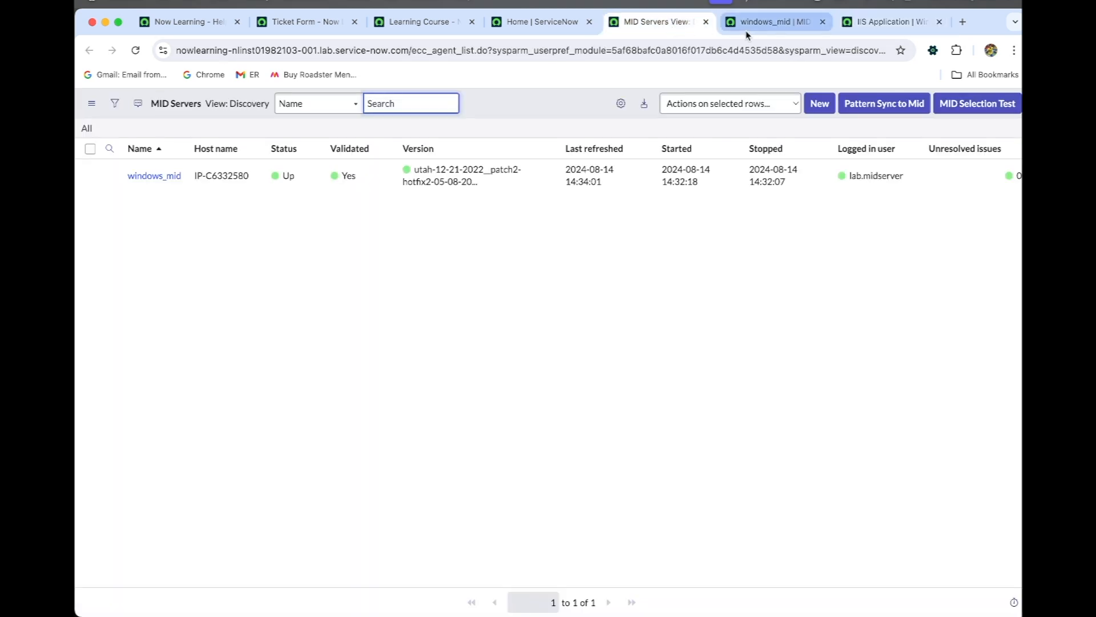
{"action": "left_click", "coordinate": [540, 22]}
{"action": "left_click", "coordinate": [213, 105]}
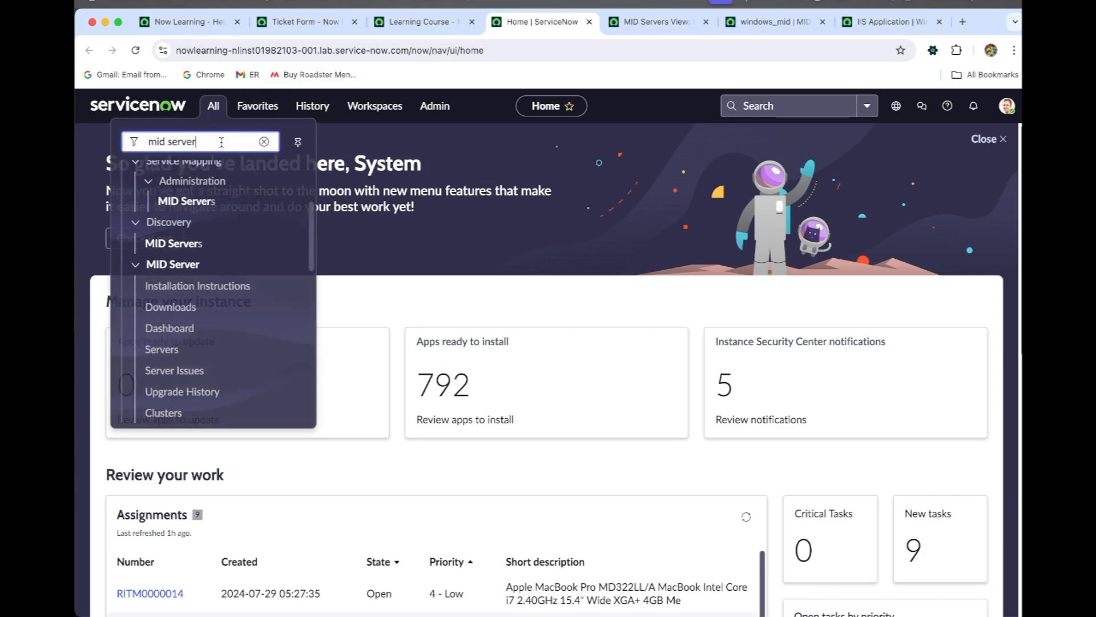
{"action": "left_click_drag", "start_coordinate": [222, 142], "coordinate": [149, 142]}
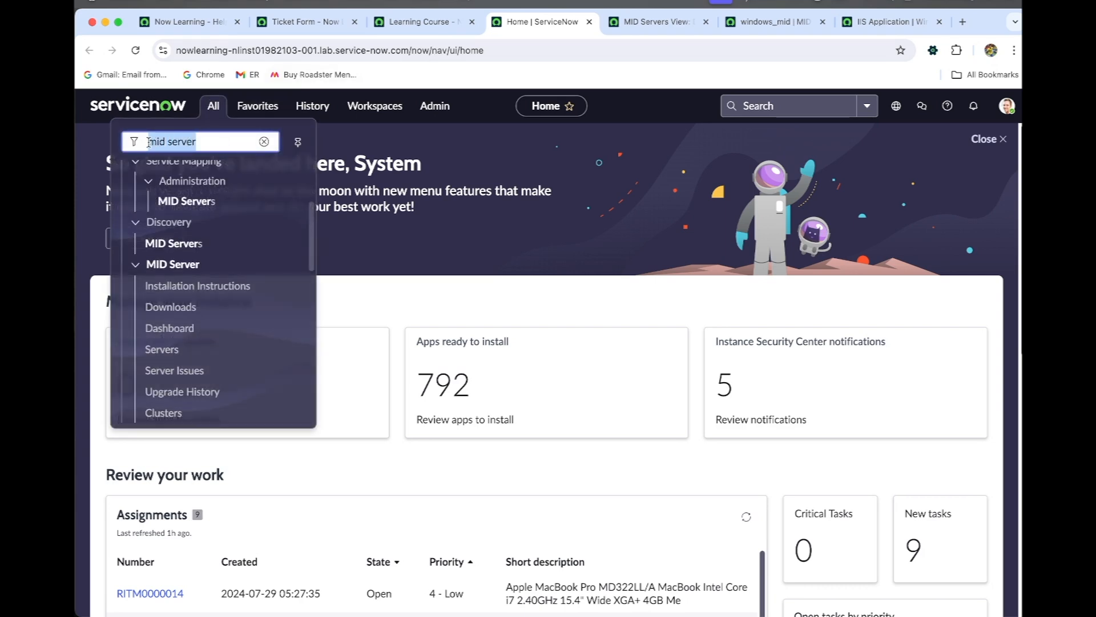
{"action": "type", "text": "schedule d"}
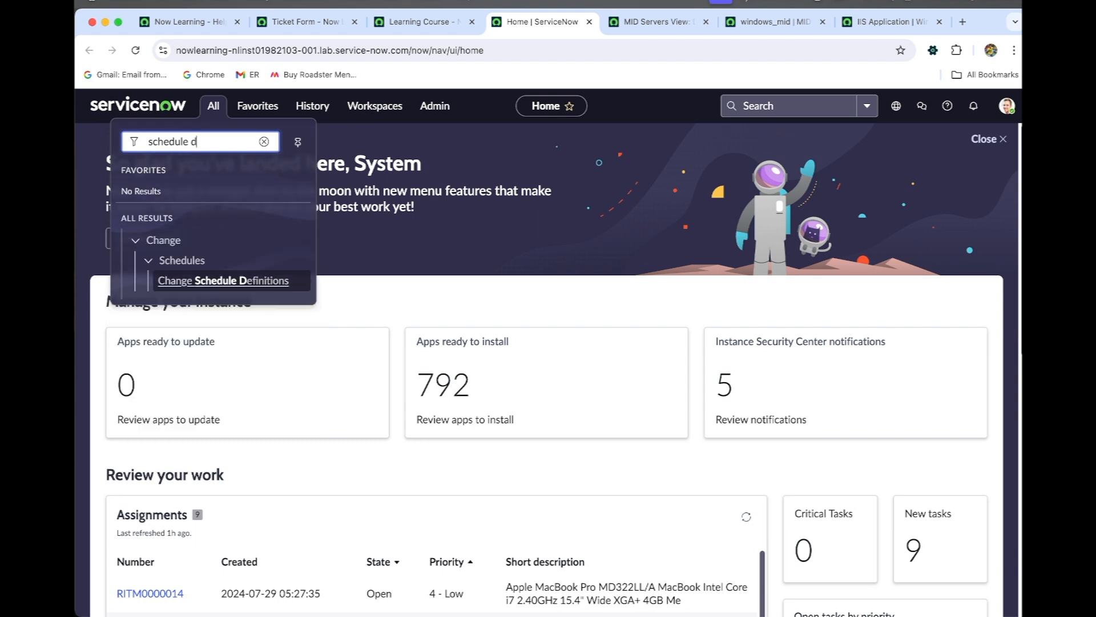
{"action": "key", "text": "BackSpace"}
{"action": "key", "text": "BackSpace"}
{"action": "key", "text": "BackSpace"}
{"action": "key", "text": "BackSpace"}
{"action": "key", "text": "BackSpace"}
{"action": "key", "text": "BackSpace"}
{"action": "key", "text": "BackSpace"}
{"action": "key", "text": "BackSpace"}
{"action": "key", "text": "BackSpace"}
{"action": "key", "text": "BackSpace"}
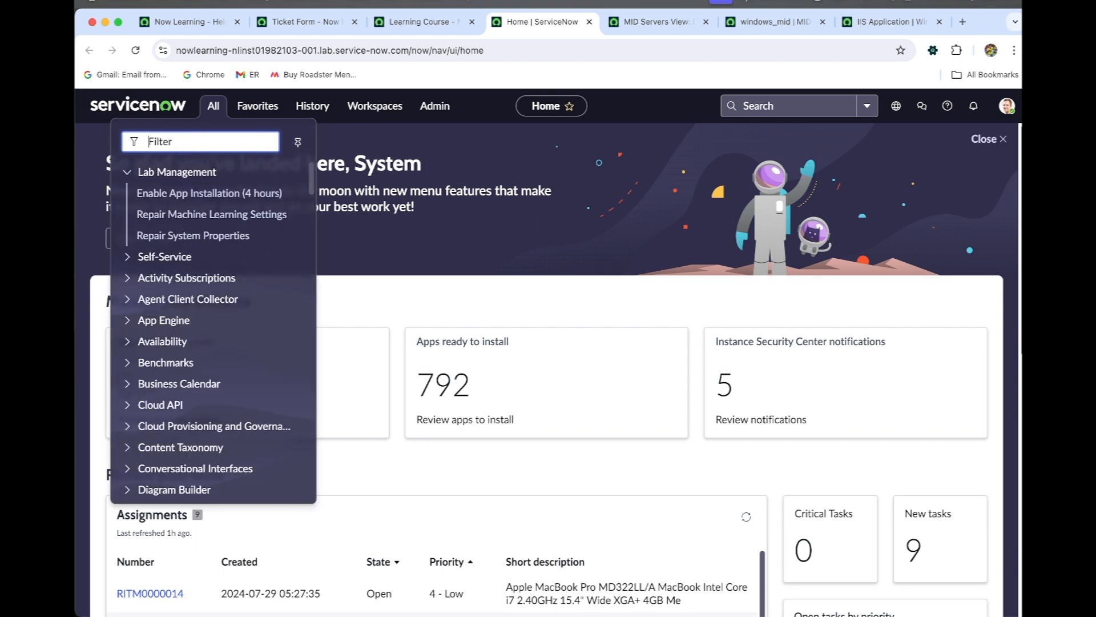
{"action": "type", "text": "discovery"}
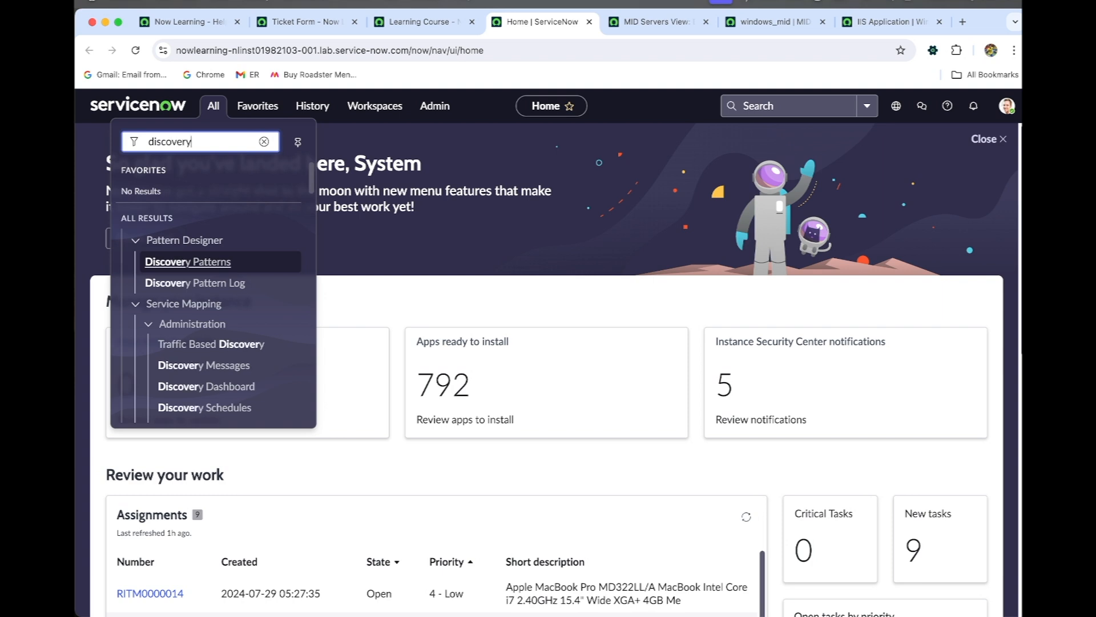
{"action": "type", "text": " sche"}
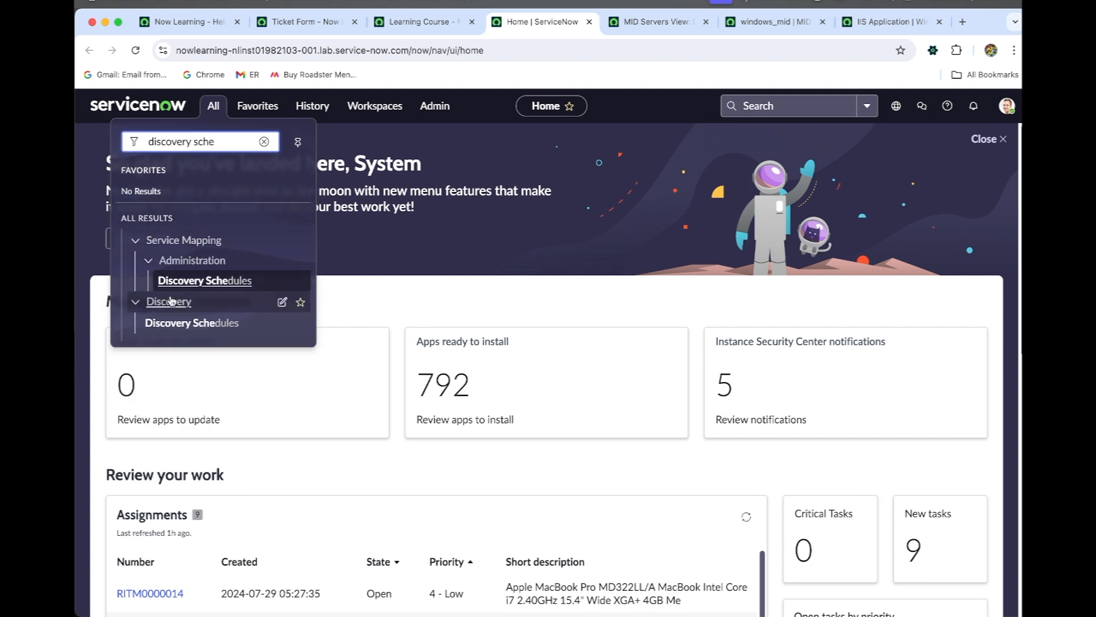
{"action": "left_click", "coordinate": [188, 322], "text": "super"}
{"action": "left_click", "coordinate": [596, 29]}
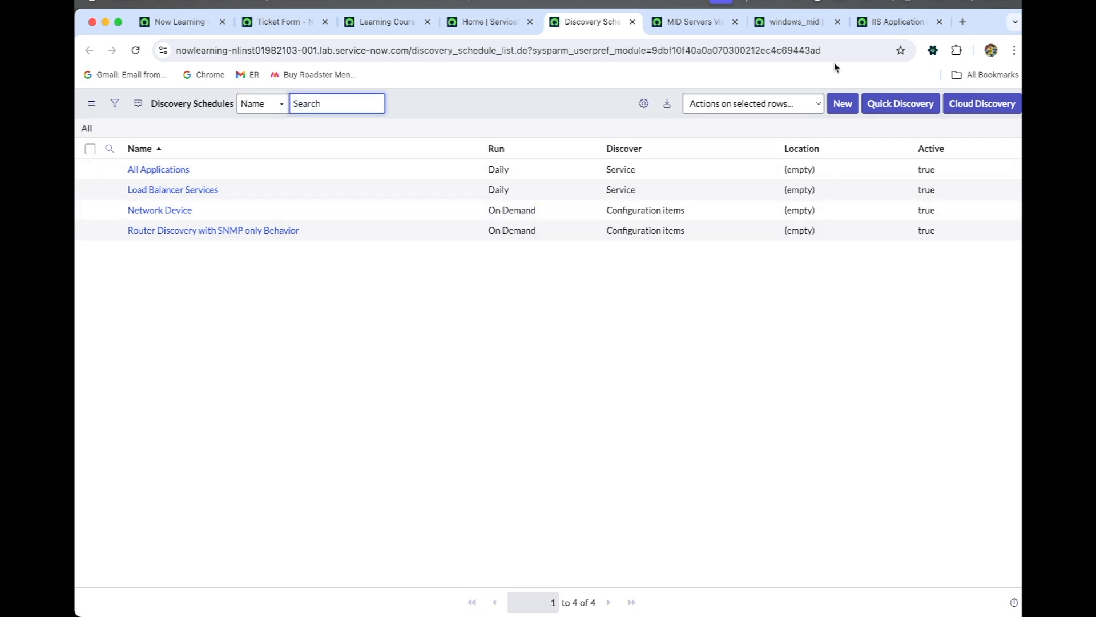
- Create a discovery schedule named IIS Discovery that uses the windows_mid MID server, and save the record
{"action": "left_click", "coordinate": [842, 103]}
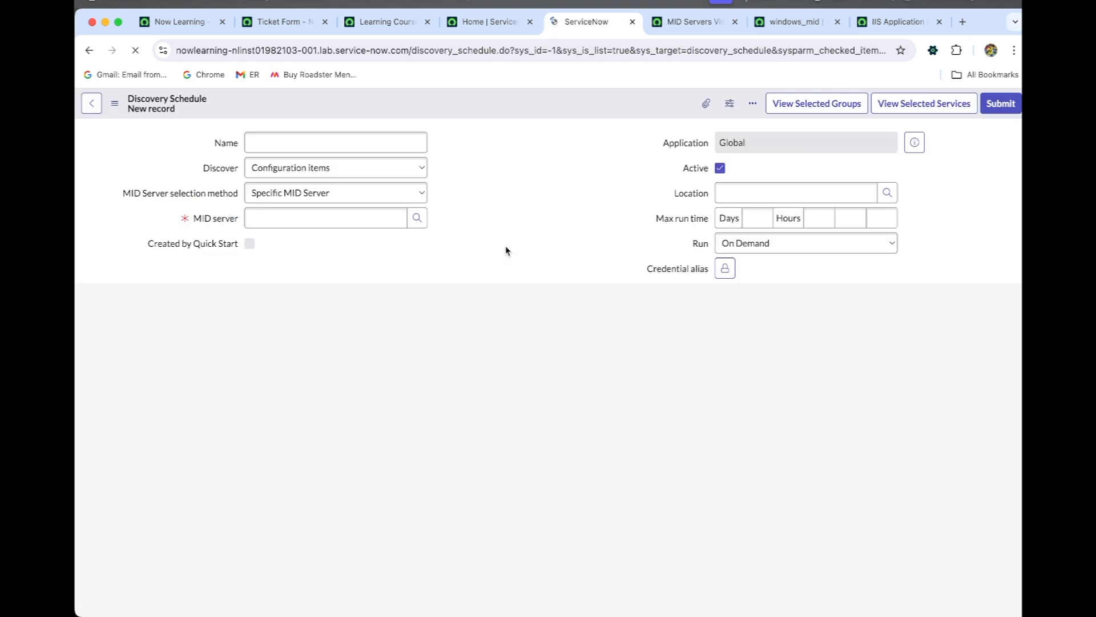
{"action": "left_click", "coordinate": [361, 148]}
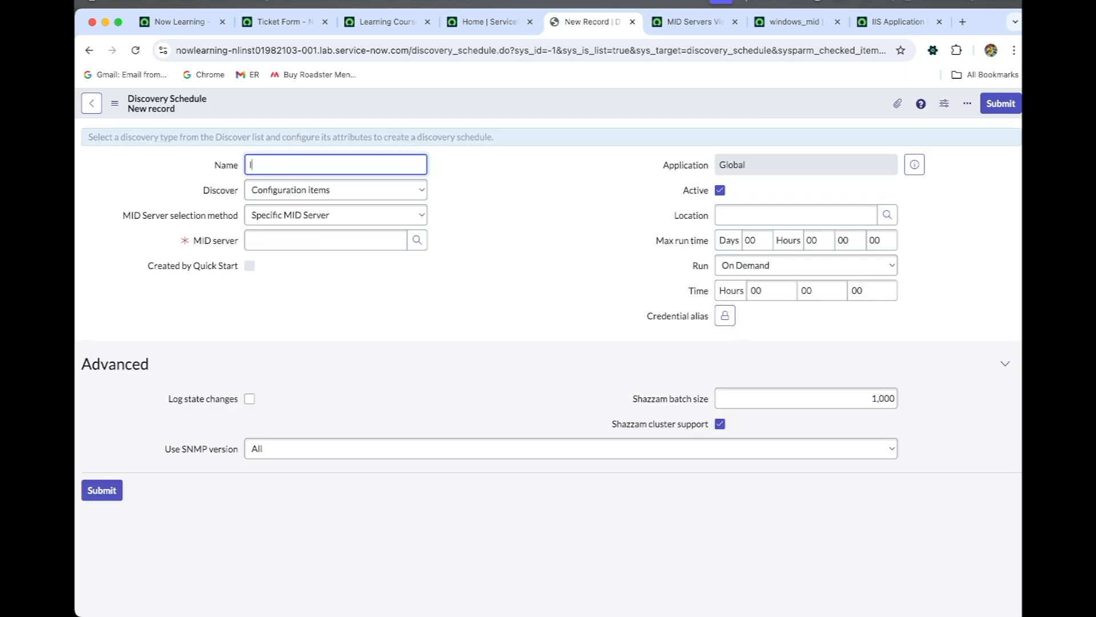
{"action": "type", "text": "IIS Discovery"}
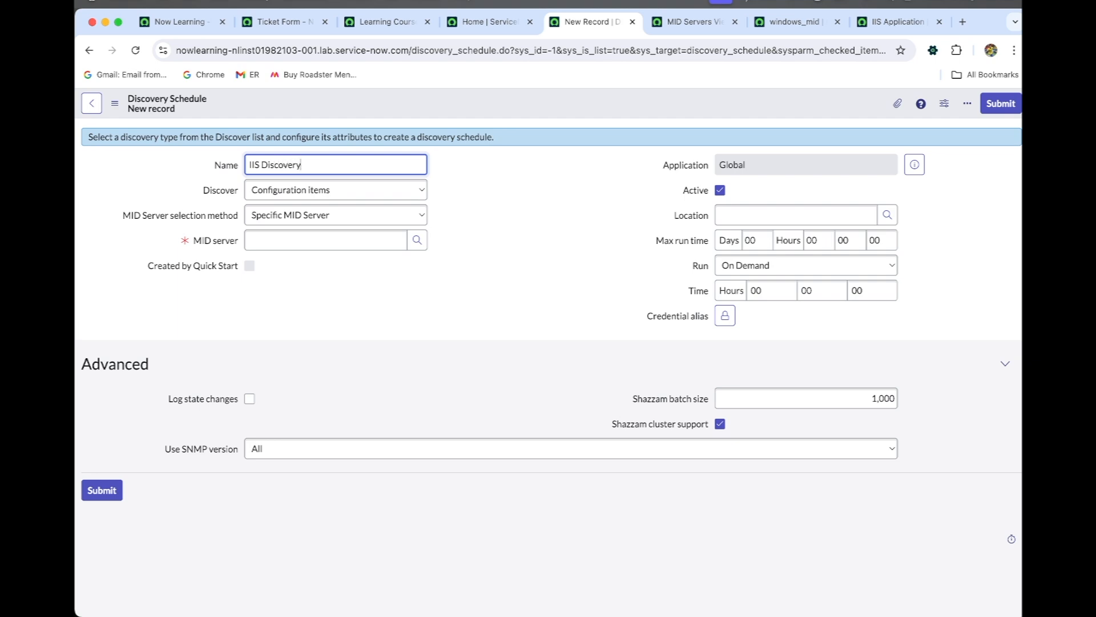
{"action": "left_click", "coordinate": [417, 240]}
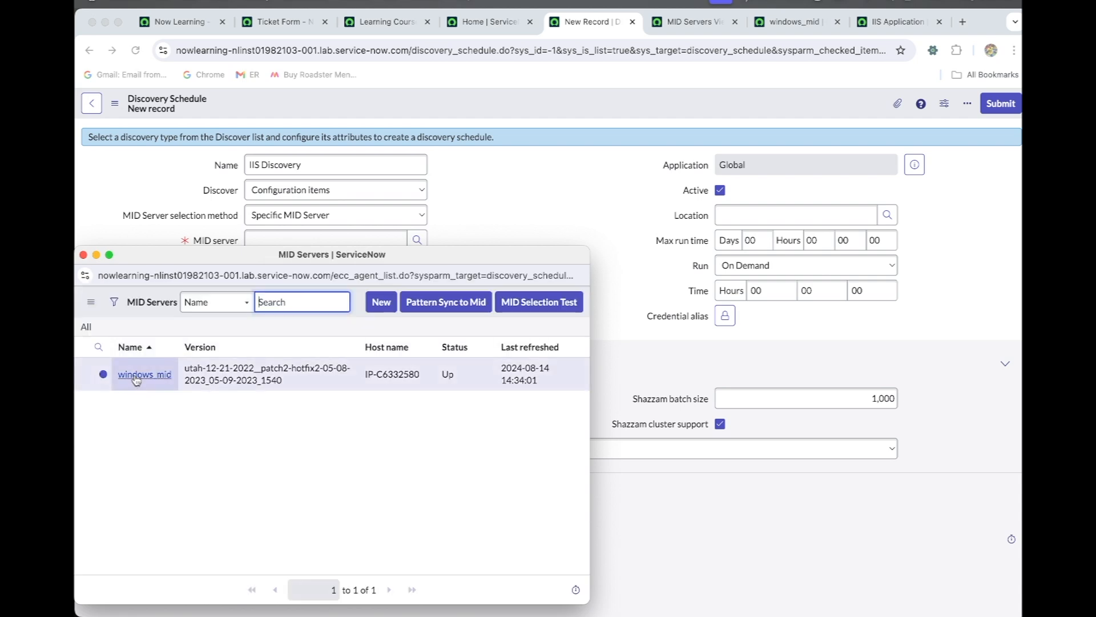
{"action": "left_click", "coordinate": [144, 374]}
{"action": "right_click", "coordinate": [494, 100]}
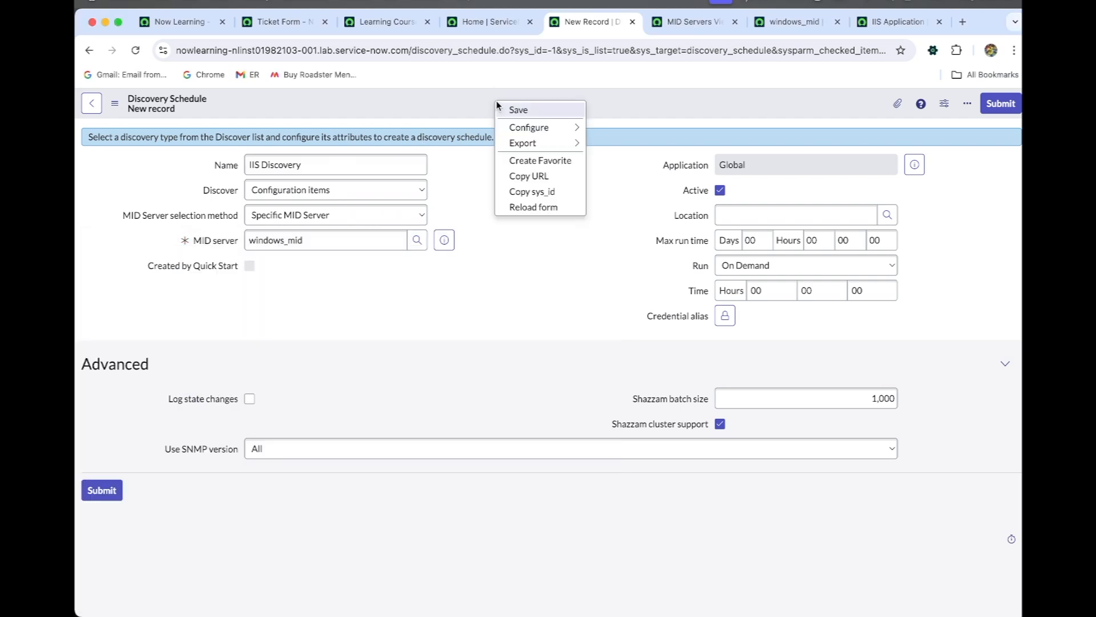
{"action": "left_click", "coordinate": [508, 107]}
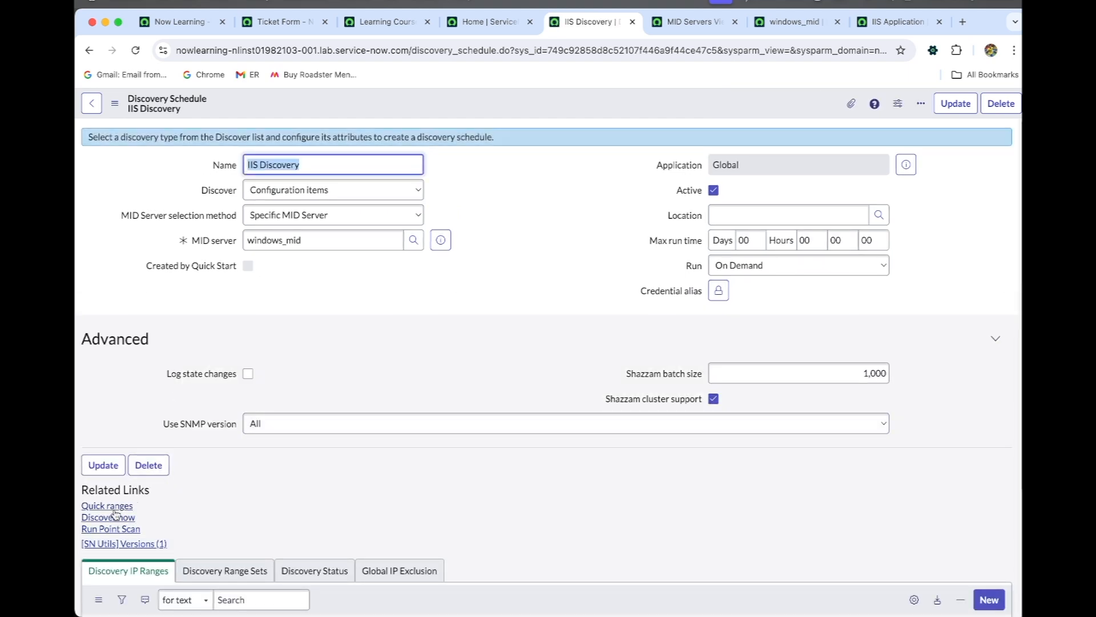
- Add the IP address 198.51.128.171 to the IIS Discovery schedule as a quick range
{"action": "left_click", "coordinate": [112, 506]}
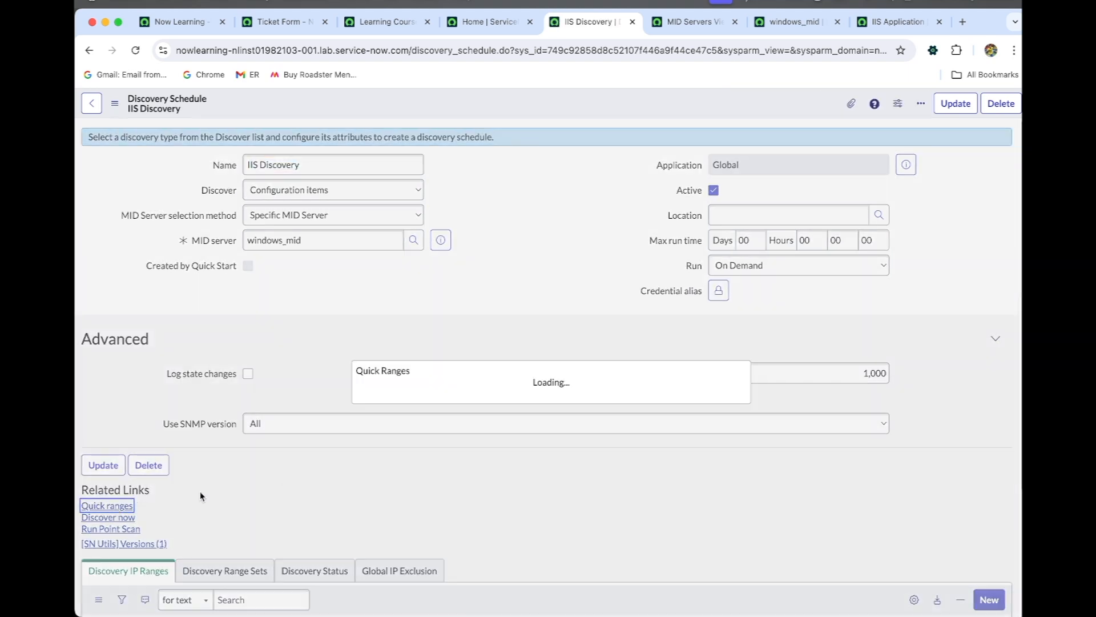
{"action": "type", "text": "192.5.128.171"}
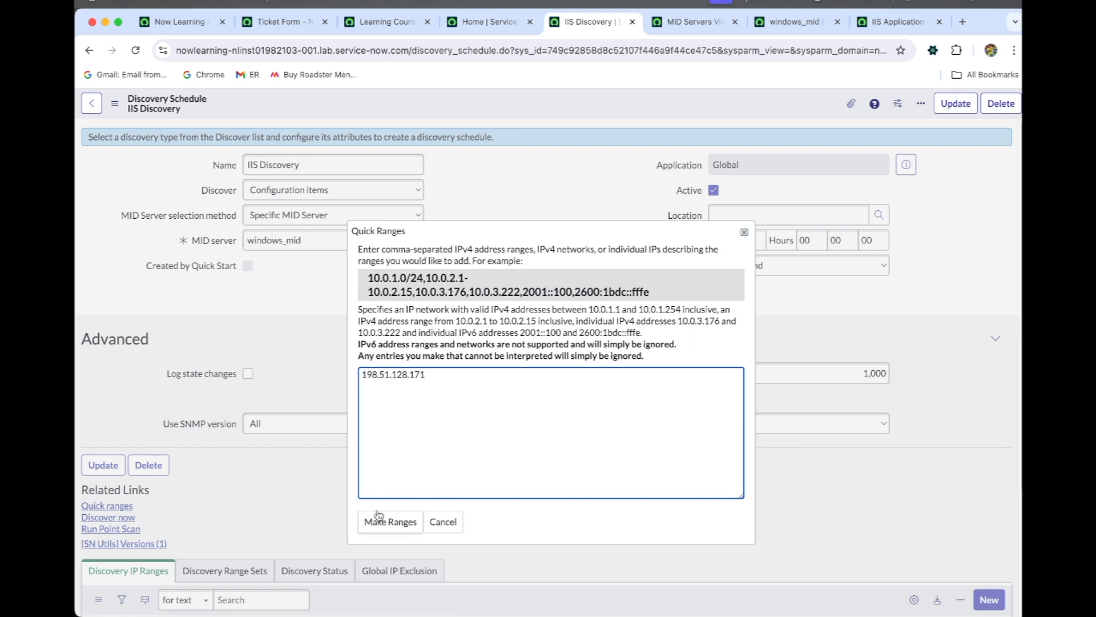
{"action": "left_click", "coordinate": [410, 522]}
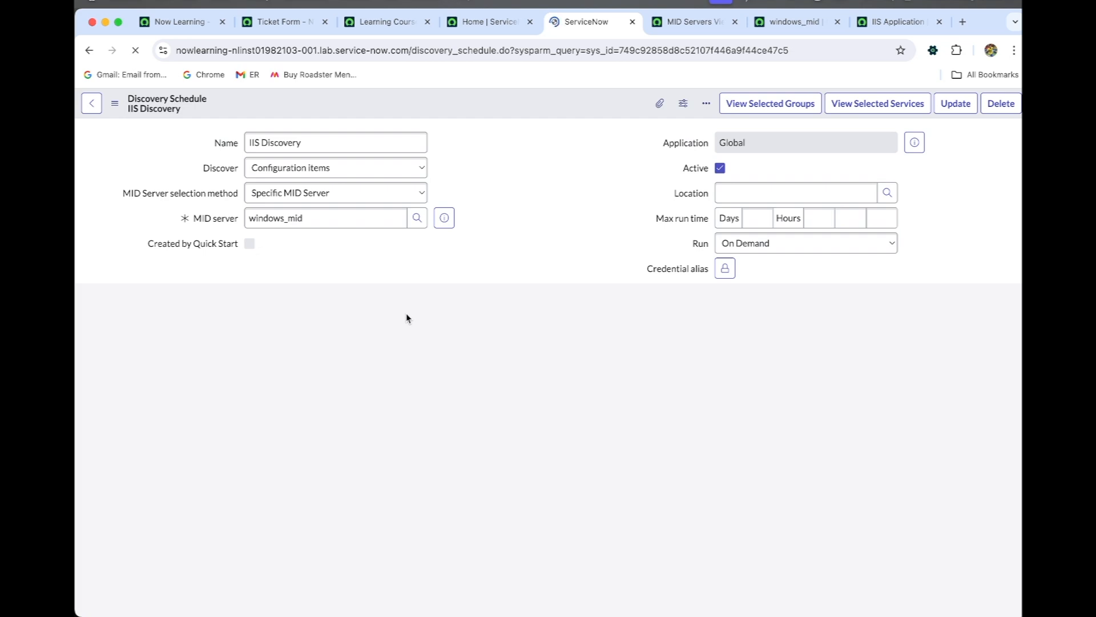
- Run the IIS Discovery schedule immediately, open its discovery status record, and refresh the record
{"action": "scroll", "coordinate": [406, 313], "scroll_direction": "down", "scroll_amount": 1}
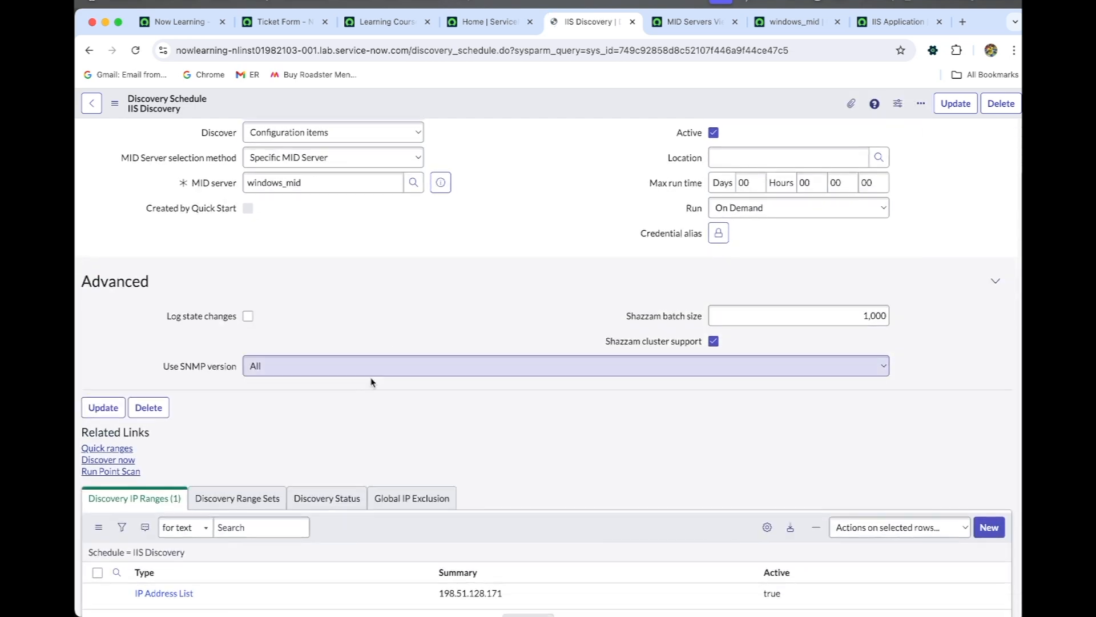
{"action": "left_click", "coordinate": [129, 461]}
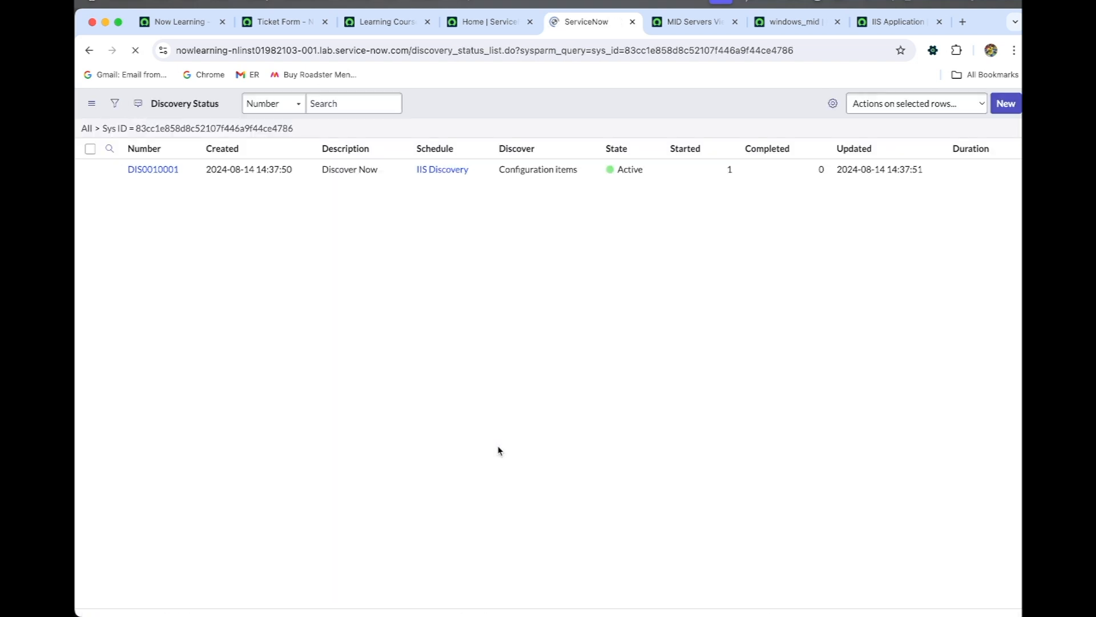
{"action": "left_click", "coordinate": [157, 170]}
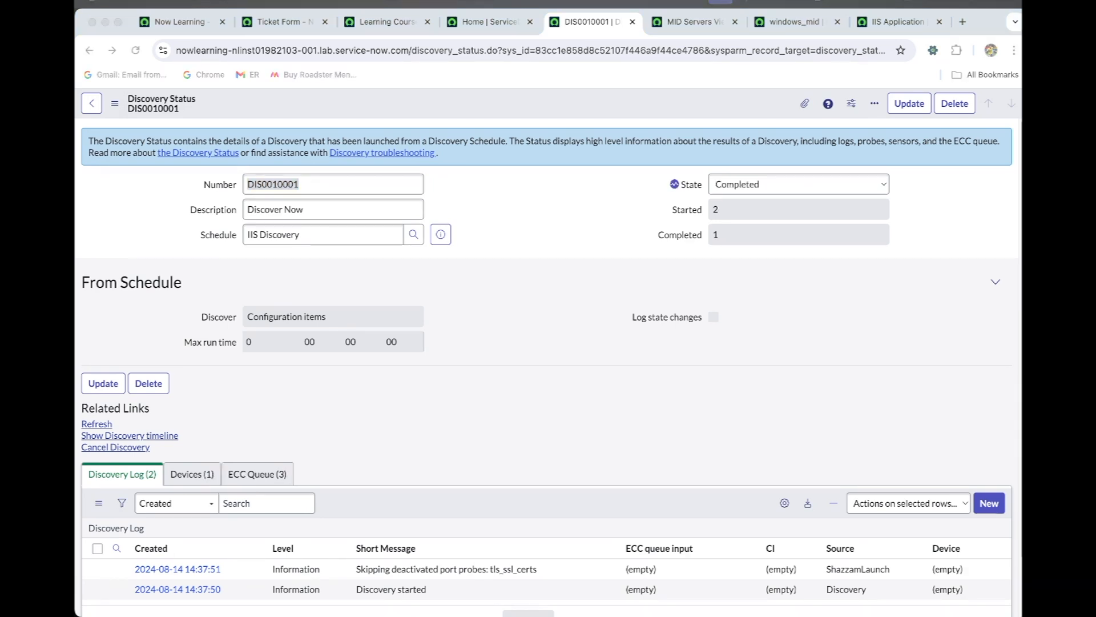
{"action": "left_click", "coordinate": [136, 50]}
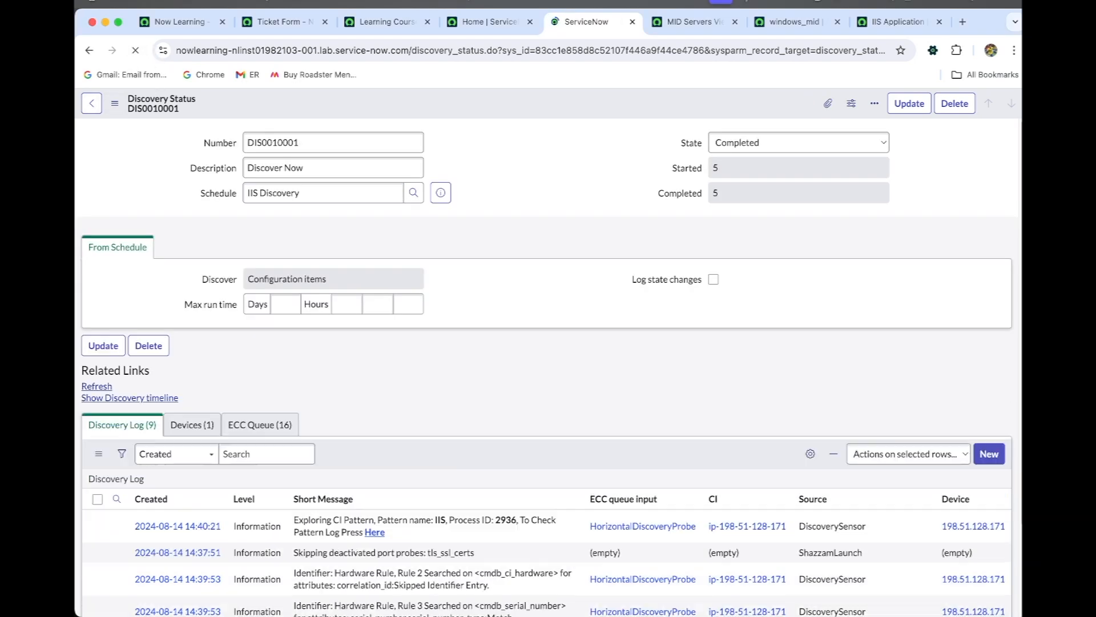
- Review the discovery run's log entries, ECC queue records, and discovered devices
{"action": "scroll", "coordinate": [335, 349], "scroll_direction": "down", "scroll_amount": 4}
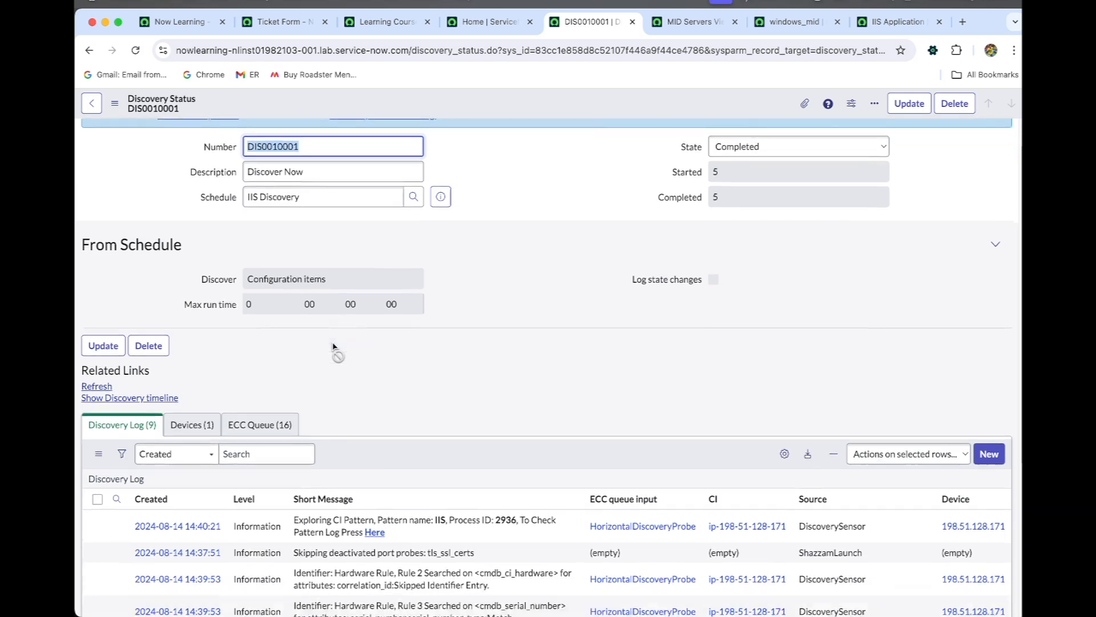
{"action": "scroll", "coordinate": [335, 347], "scroll_direction": "down", "scroll_amount": 1}
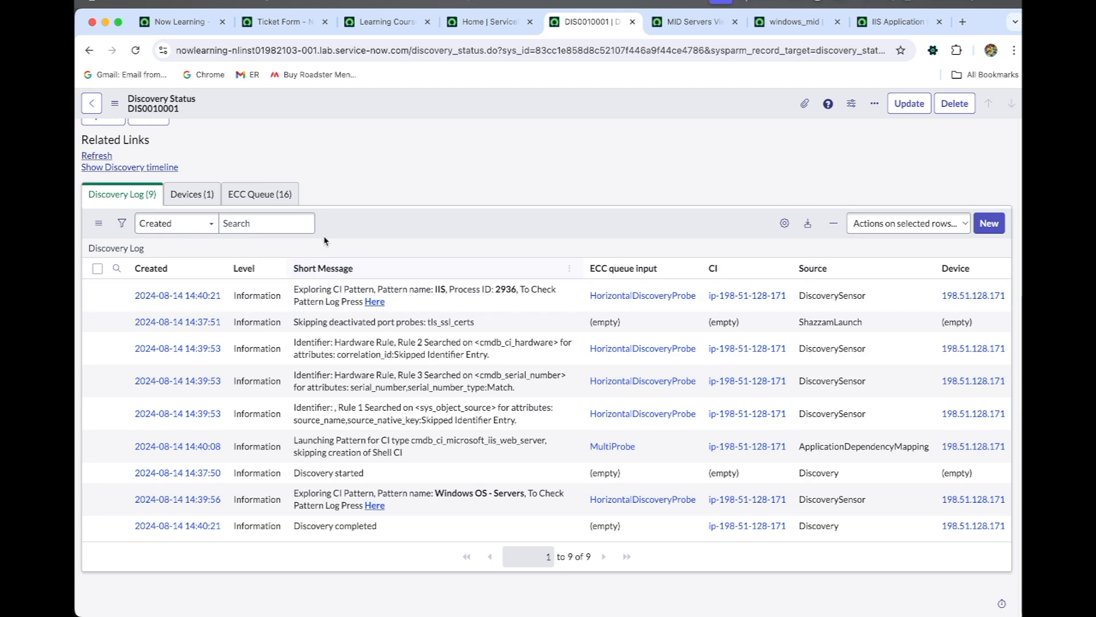
{"action": "left_click", "coordinate": [237, 195]}
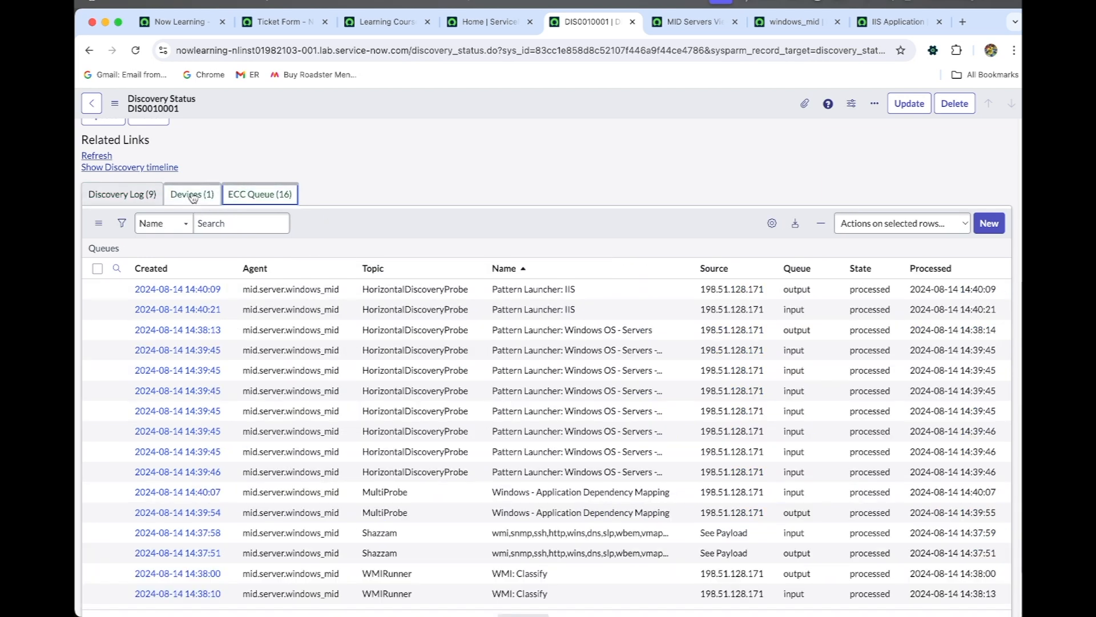
{"action": "scroll", "coordinate": [240, 335], "scroll_direction": "down", "scroll_amount": 1}
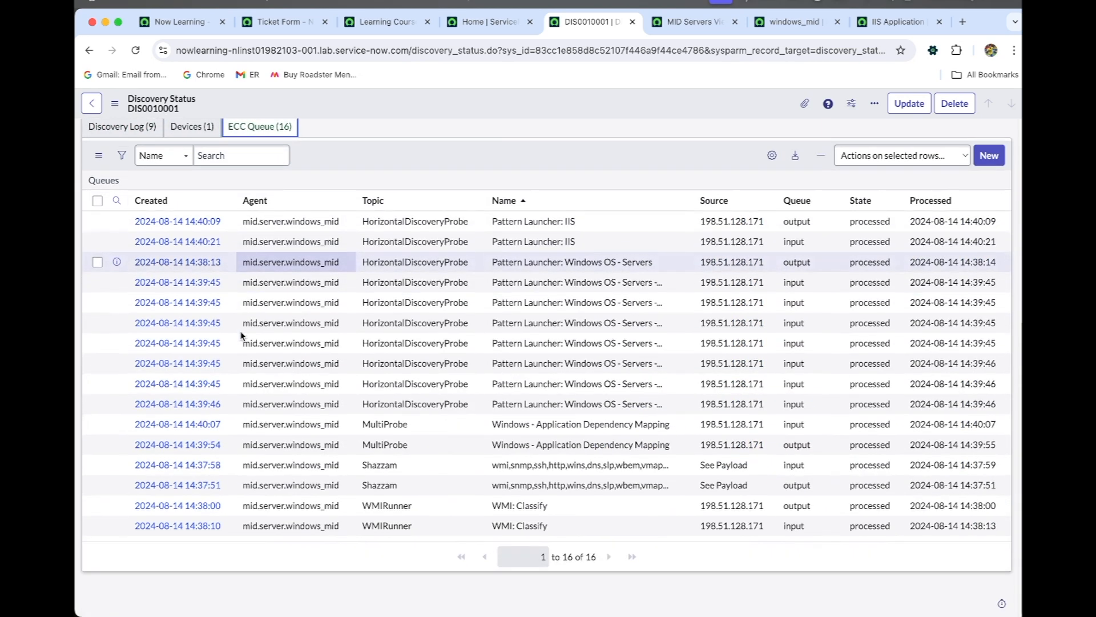
{"action": "scroll", "coordinate": [239, 336], "scroll_direction": "up", "scroll_amount": 2}
{"action": "left_click", "coordinate": [191, 212]}
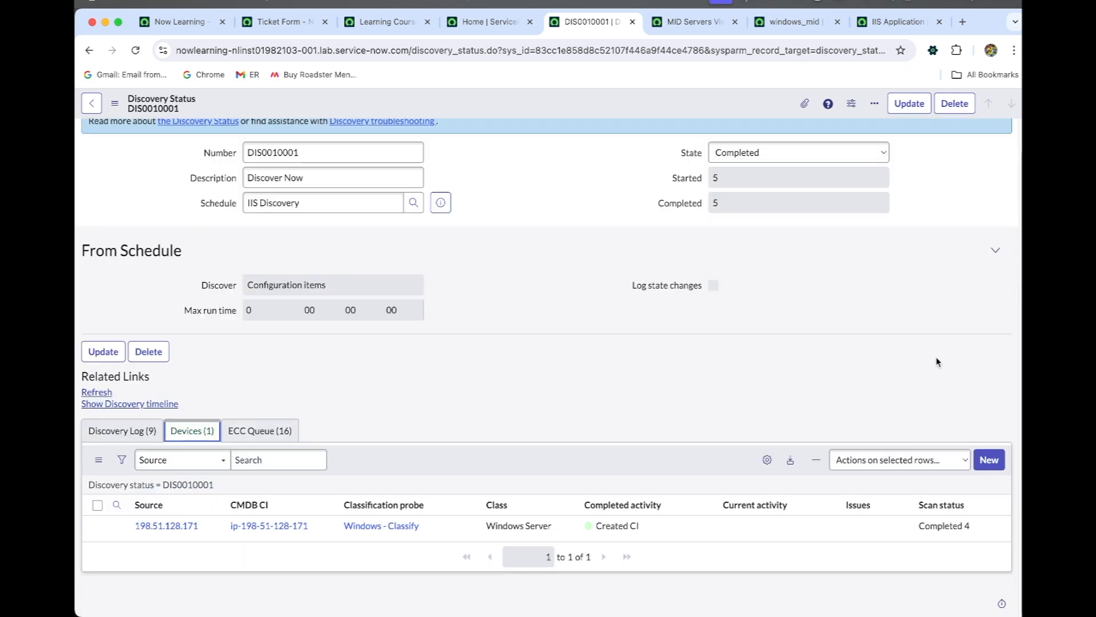
{"action": "left_click", "coordinate": [288, 526], "text": "super"}
{"action": "left_click", "coordinate": [634, 22]}
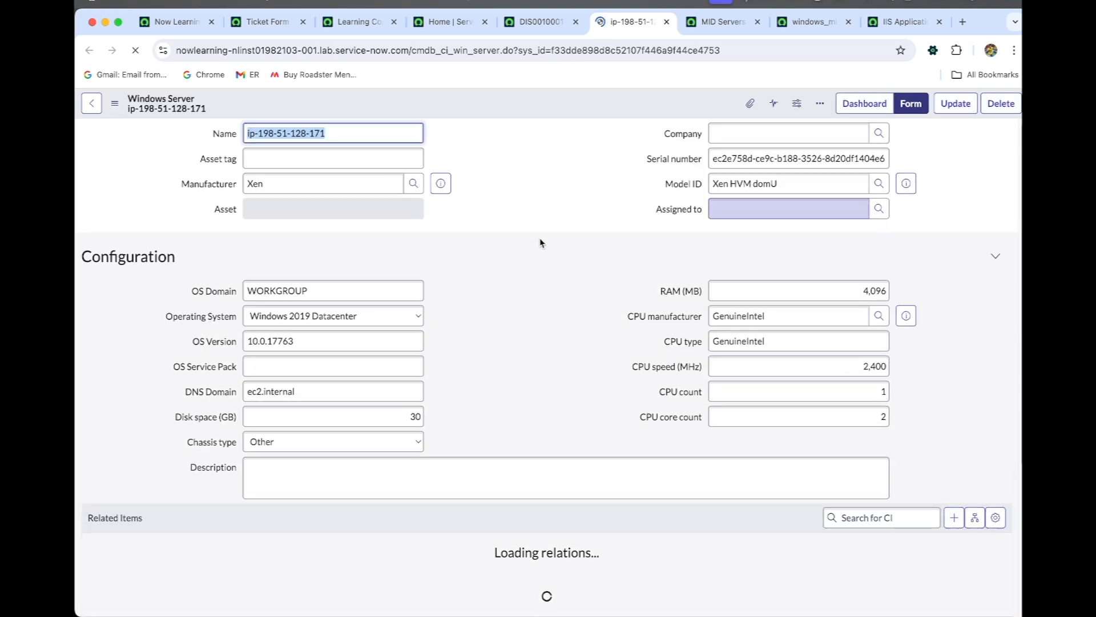
{"action": "scroll", "coordinate": [539, 237], "scroll_direction": "down", "scroll_amount": 3}
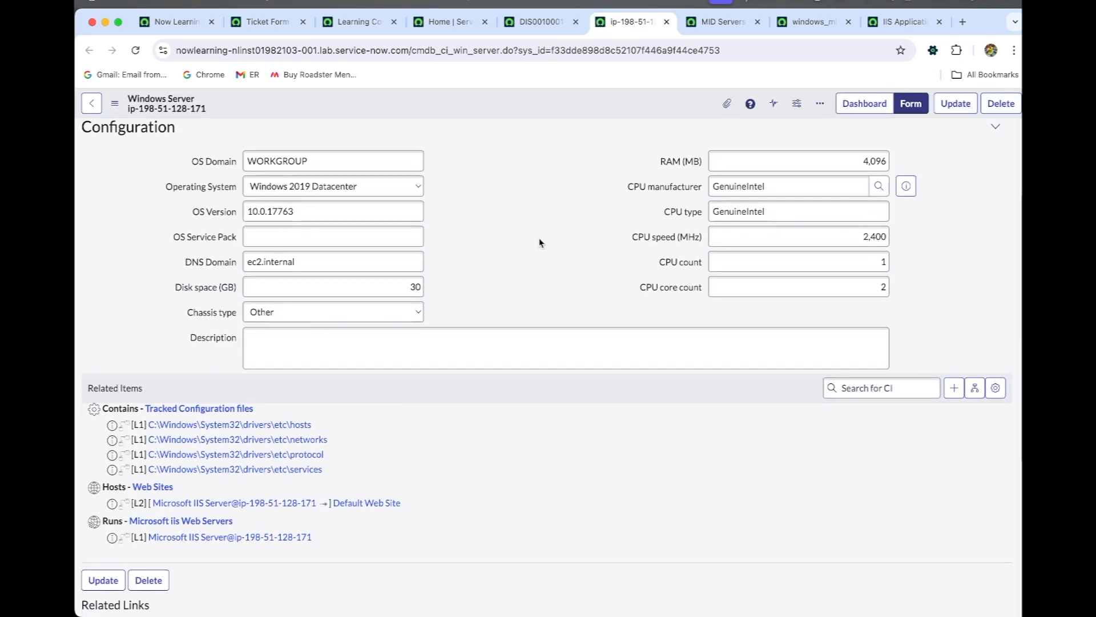
{"action": "left_click", "coordinate": [973, 394]}
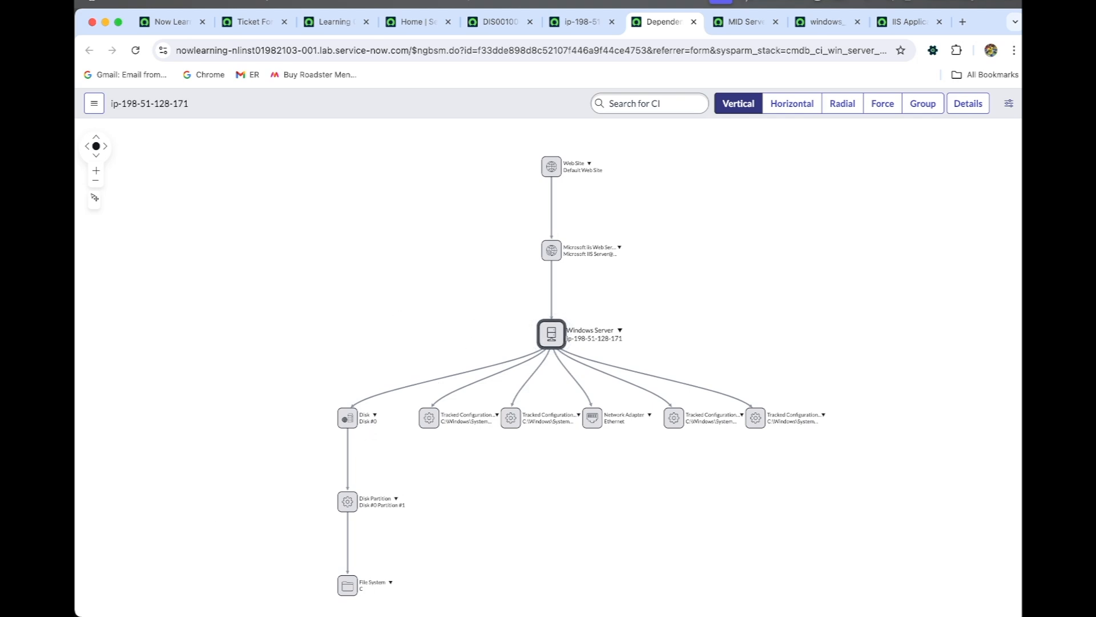
- Examine the Windows Server node's relationships in the dependency map, and close the map
{"action": "mouse_move", "coordinate": [554, 290]}
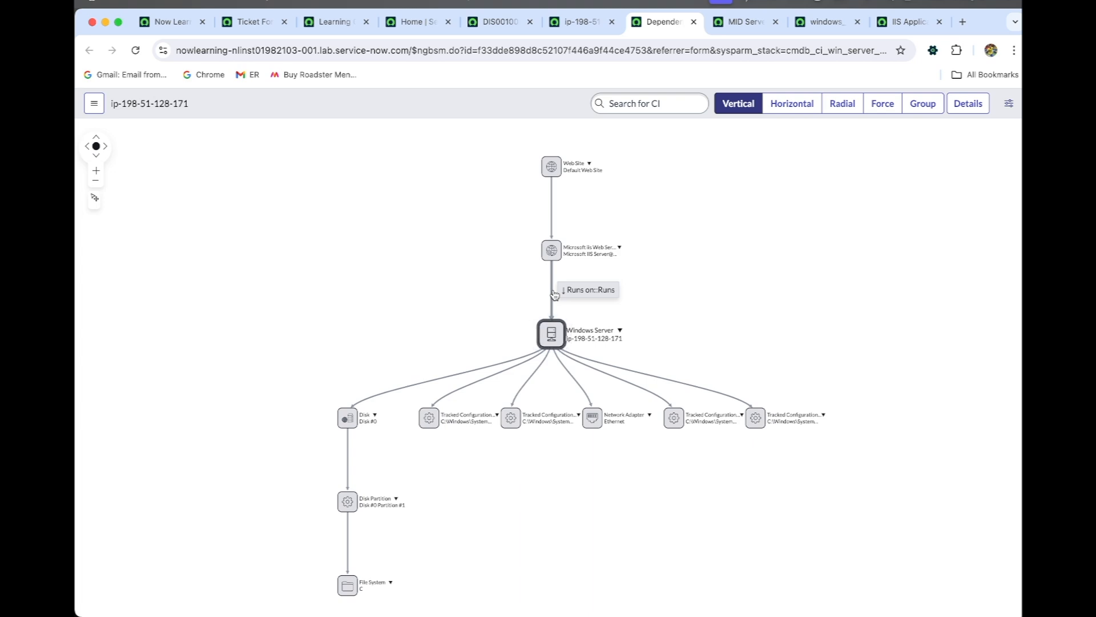
{"action": "left_click", "coordinate": [552, 333]}
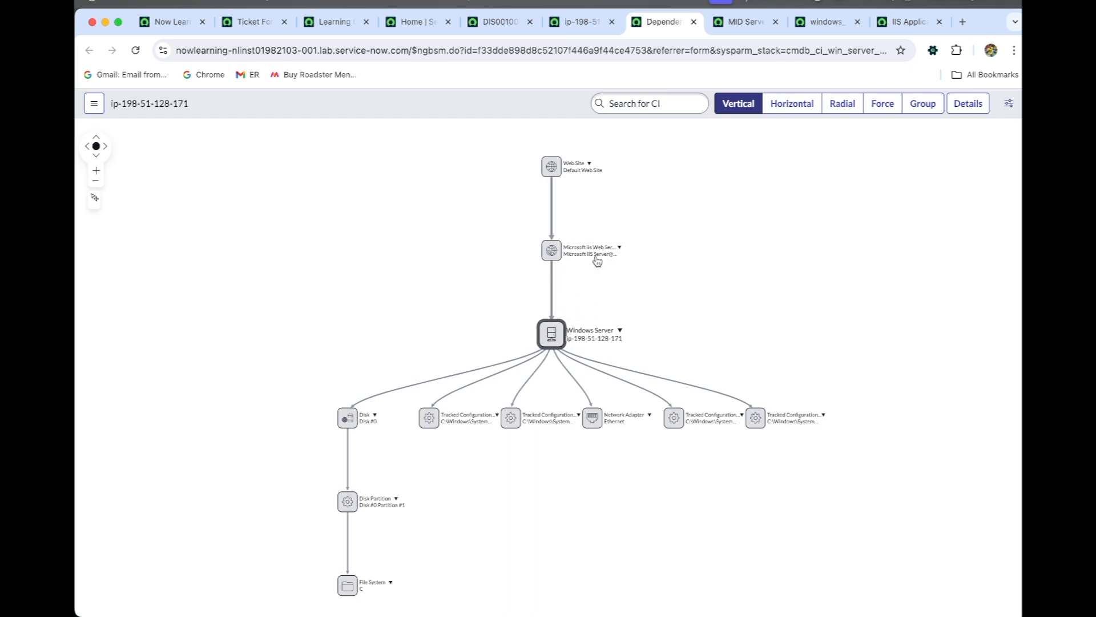
{"action": "left_click", "coordinate": [694, 22]}
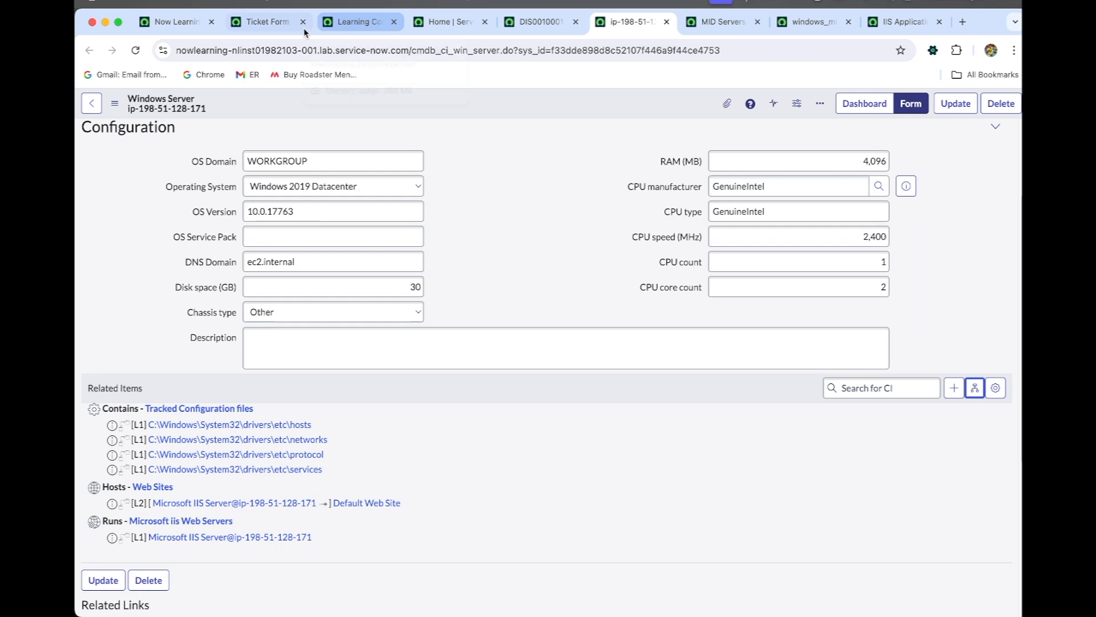
- Close the Ticket Form browser tab and return to the ServiceNow home page
{"action": "left_click", "coordinate": [284, 28]}
{"action": "left_click", "coordinate": [379, 27]}
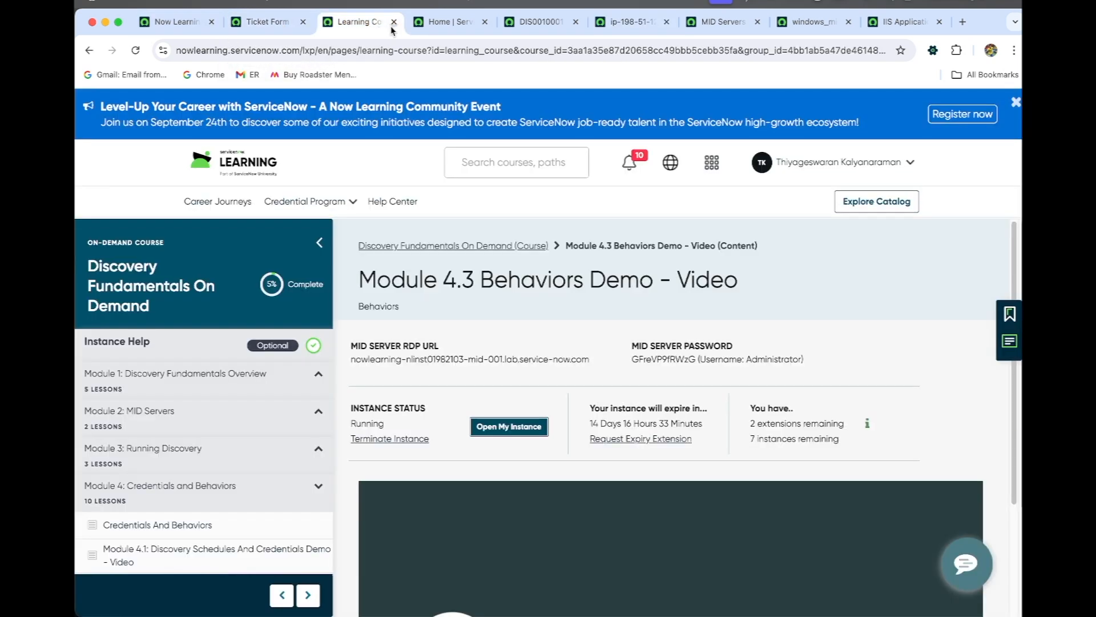
{"action": "left_click", "coordinate": [302, 22]}
{"action": "left_click", "coordinate": [359, 23]}
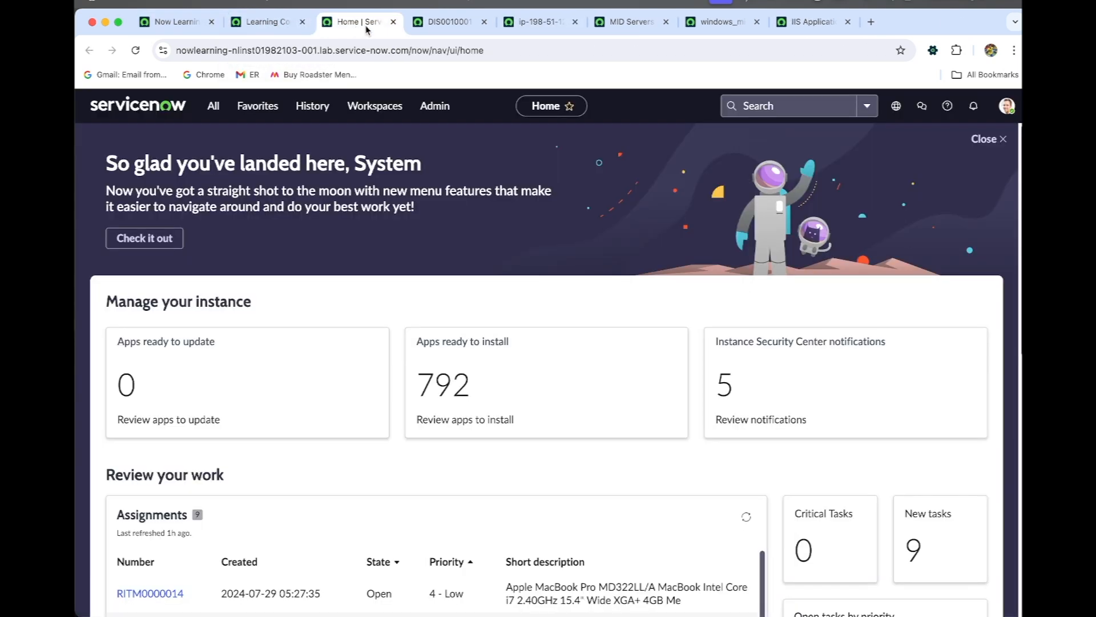
- Search the navigator for "processes" and open the CI Classification Processes list in a separate browser tab
{"action": "left_click", "coordinate": [213, 105]}
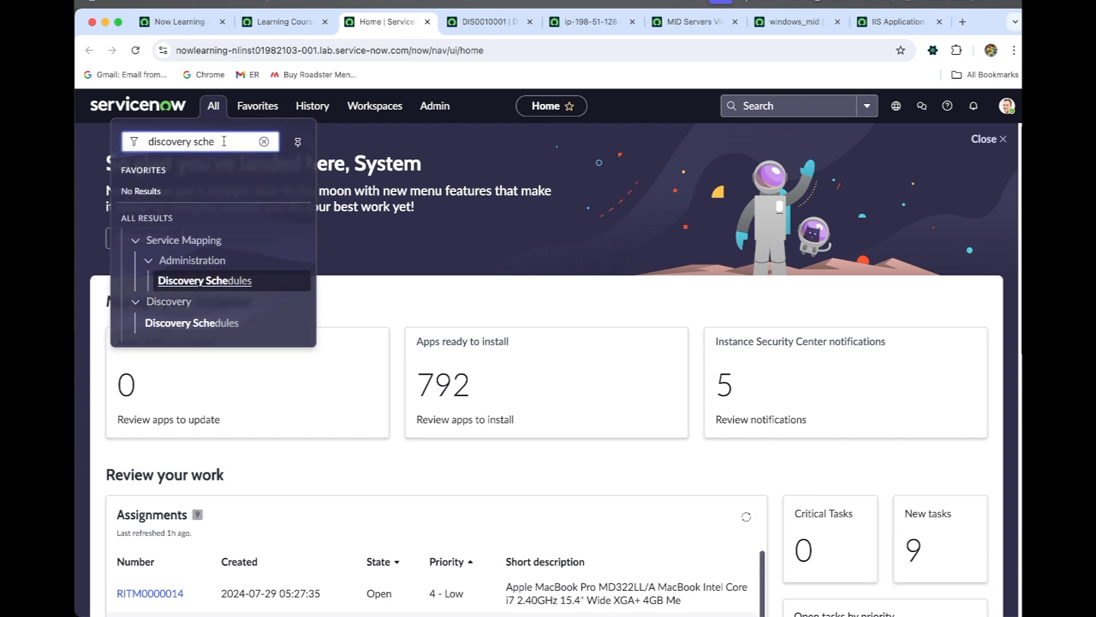
{"action": "left_click", "coordinate": [104, 155]}
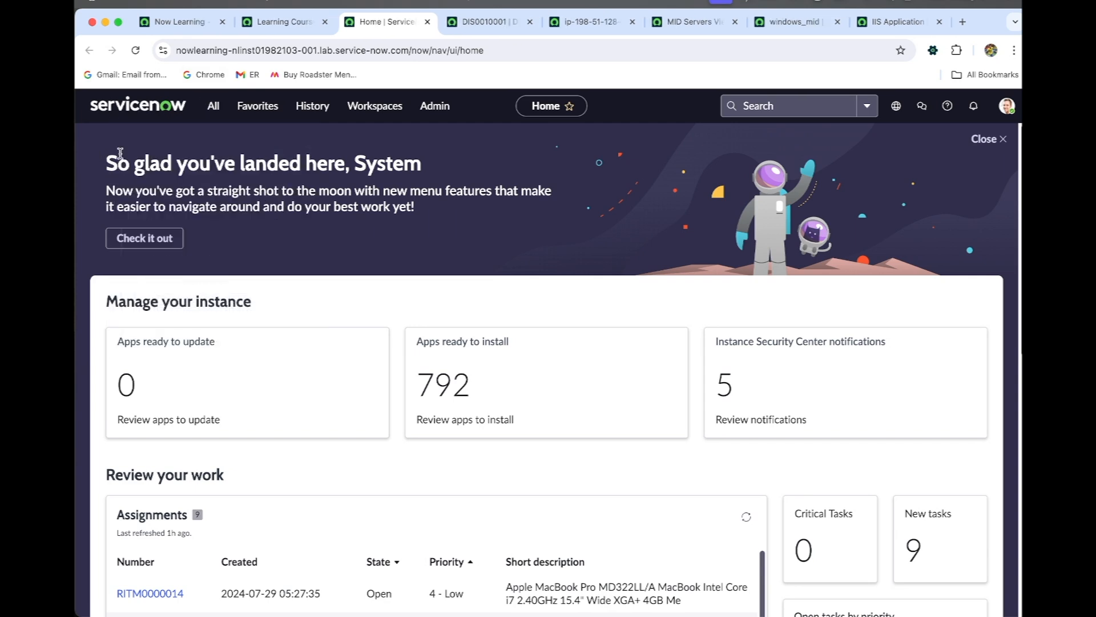
{"action": "left_click", "coordinate": [215, 107]}
{"action": "left_click", "coordinate": [261, 141]}
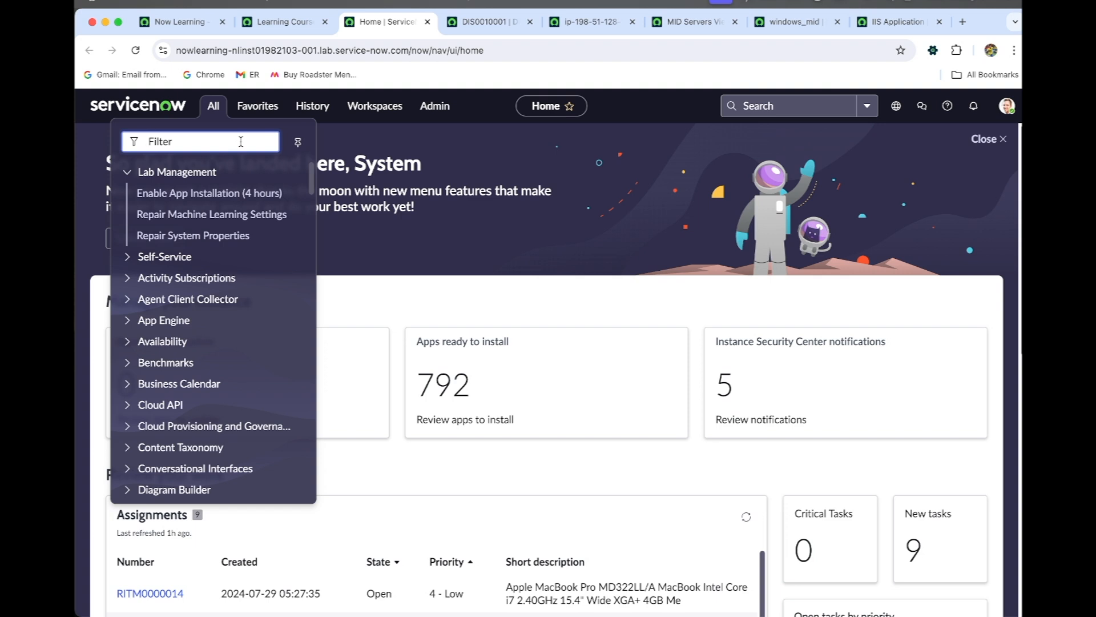
{"action": "type", "text": "proc"}
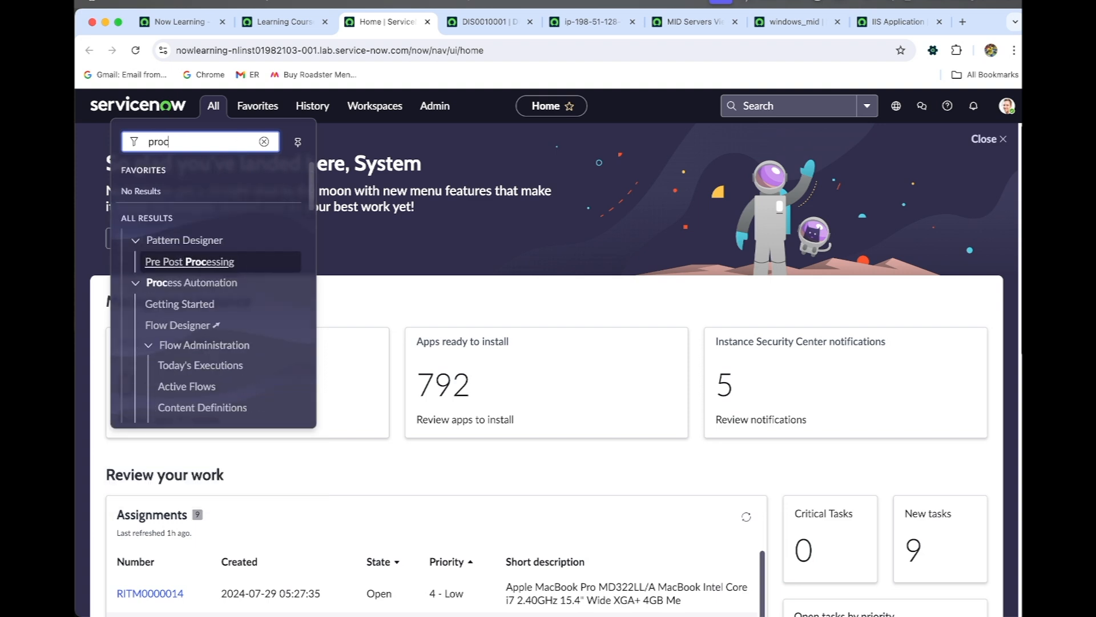
{"action": "type", "text": "esses"}
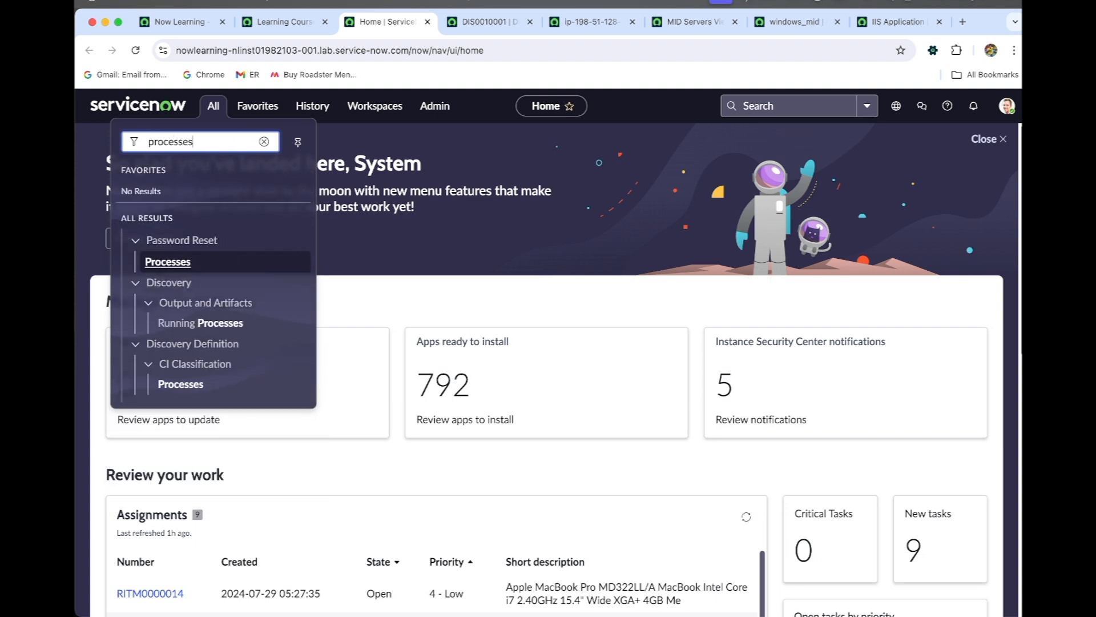
{"action": "left_click", "coordinate": [195, 389], "text": "super"}
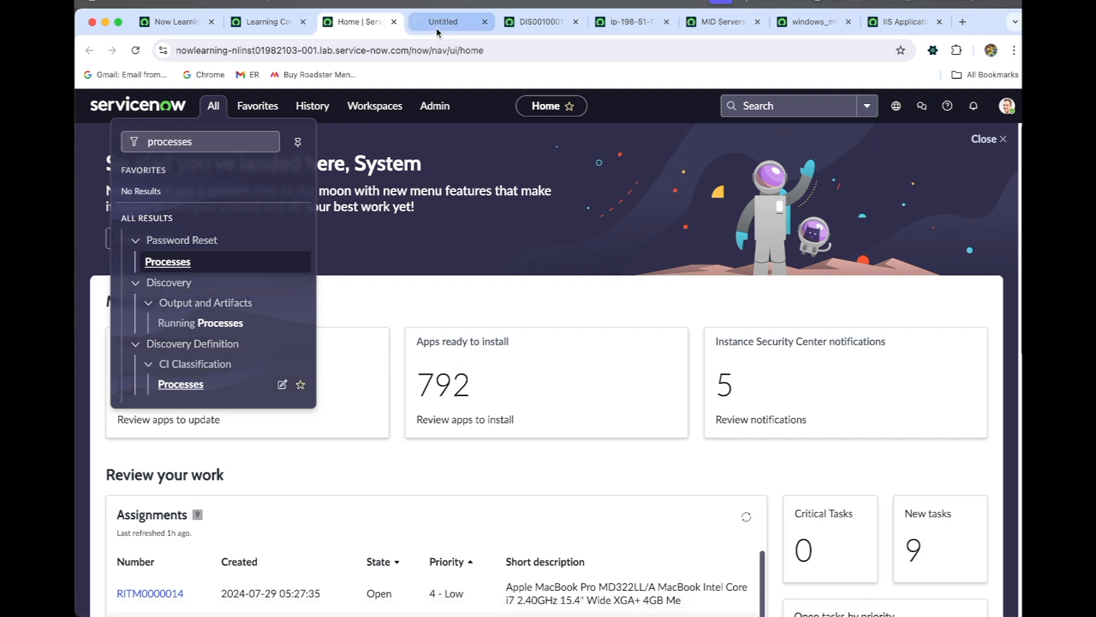
{"action": "left_click", "coordinate": [436, 29]}
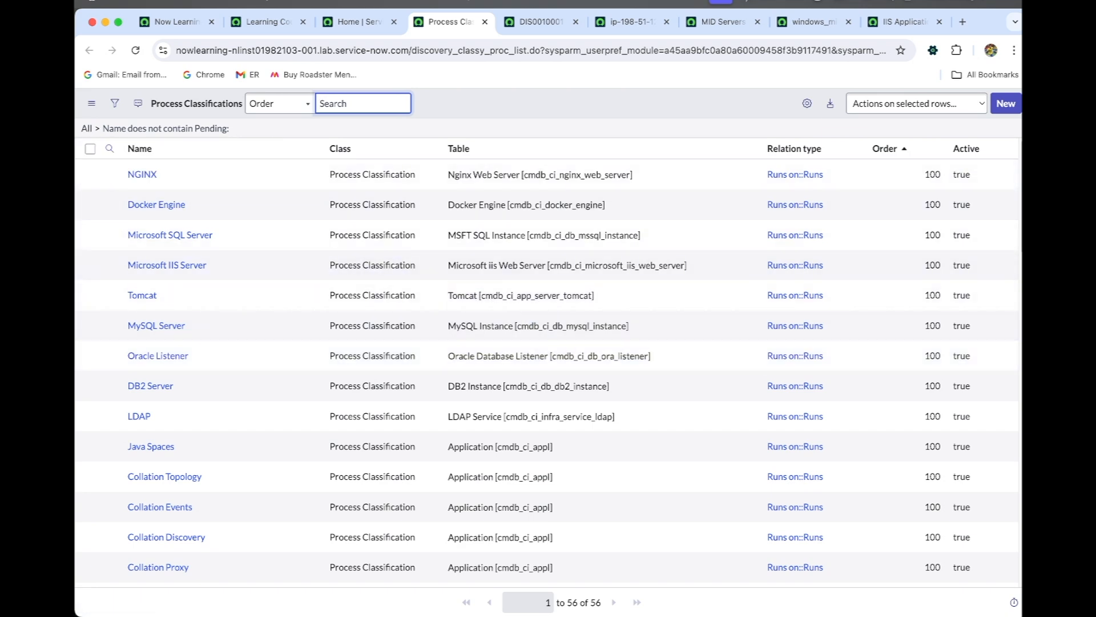
- Clear the list's filter, filter the process classifications by the name Microsoft IIS Server, and open that record in a separate browser tab
{"action": "left_click", "coordinate": [88, 129]}
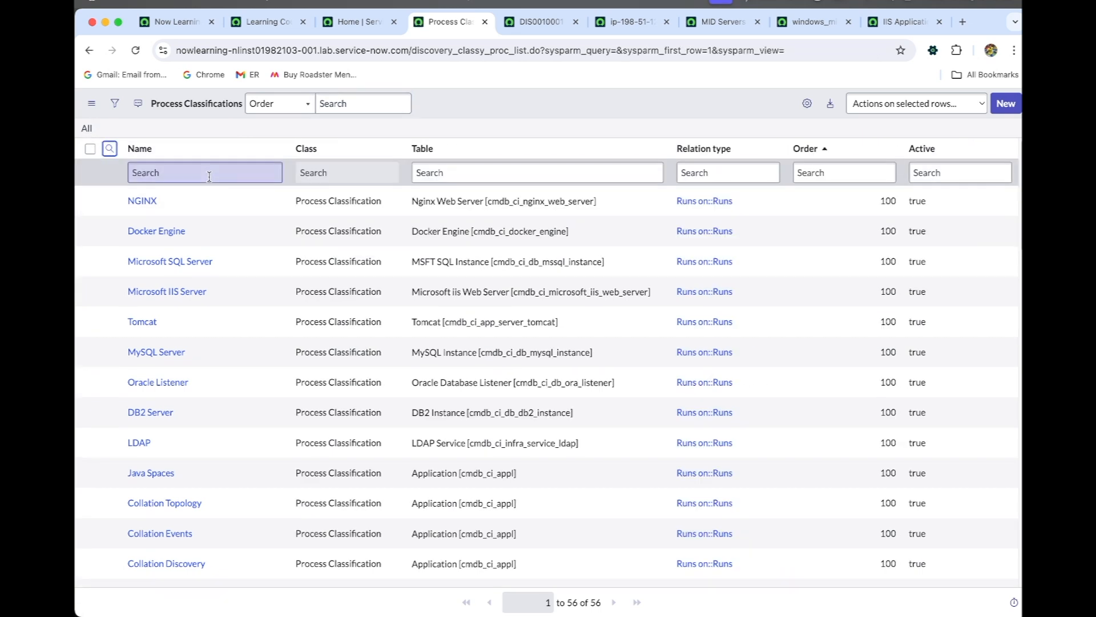
{"action": "left_click", "coordinate": [210, 166]}
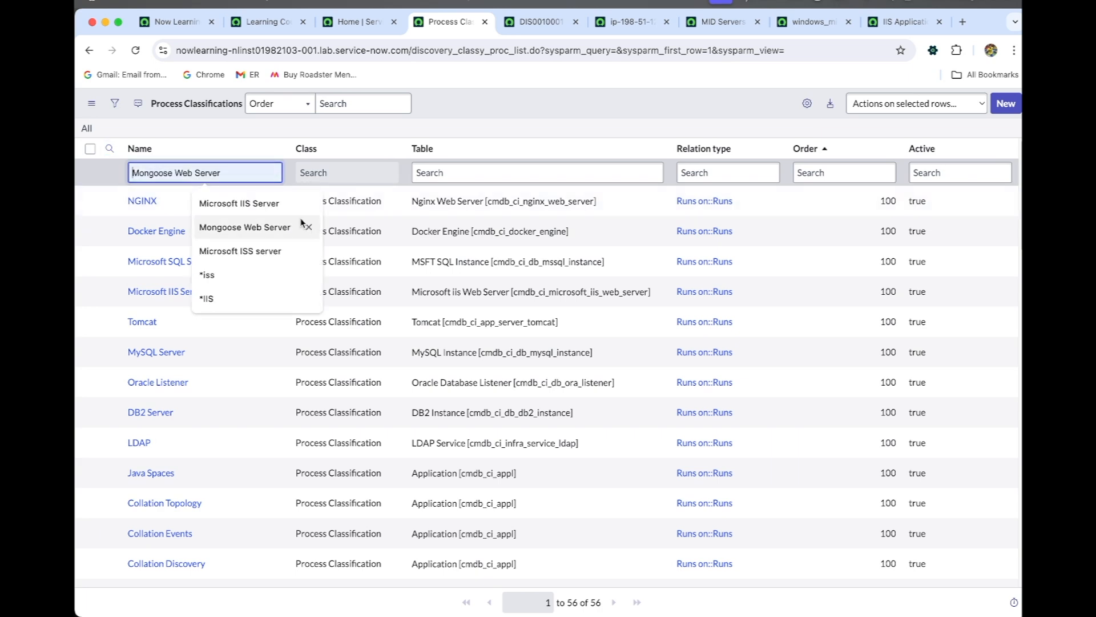
{"action": "left_click", "coordinate": [238, 204]}
{"action": "key", "text": "Return"}
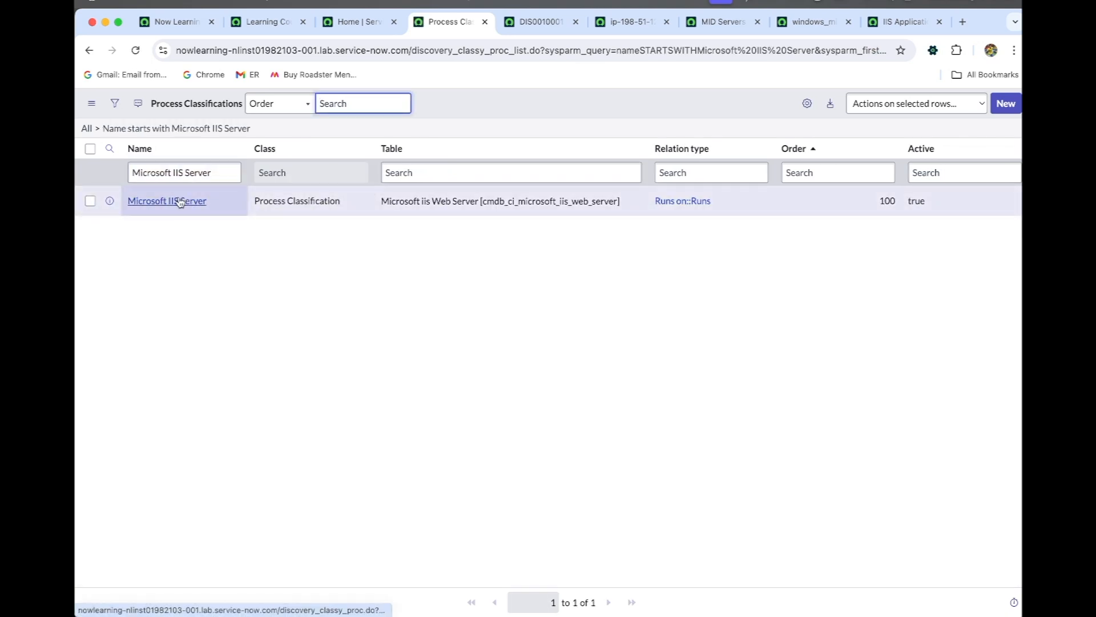
{"action": "left_click", "coordinate": [180, 203], "text": "super"}
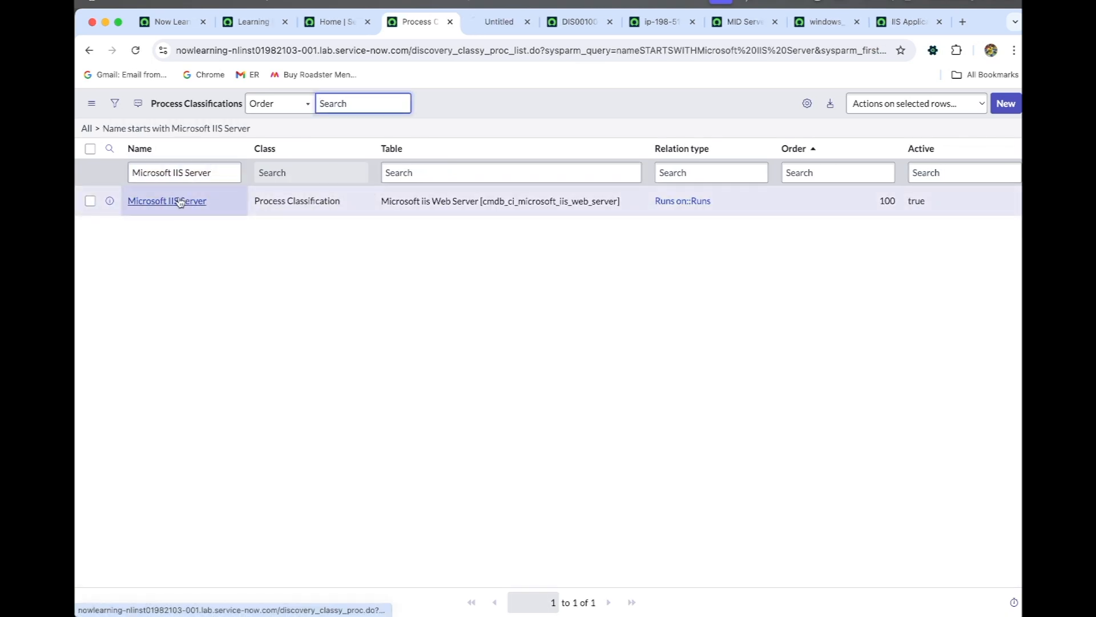
{"action": "left_click", "coordinate": [484, 26]}
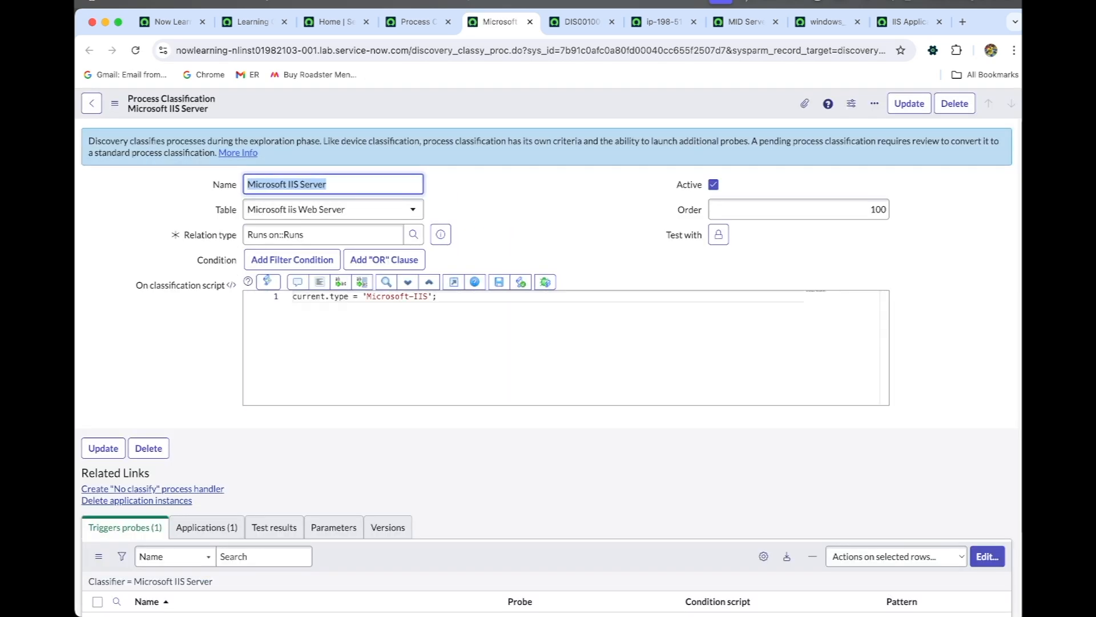
- Examine the Microsoft IIS Server classification's conditions, its triggered probes and its related applications
{"action": "scroll", "coordinate": [224, 467], "scroll_direction": "down", "scroll_amount": 2}
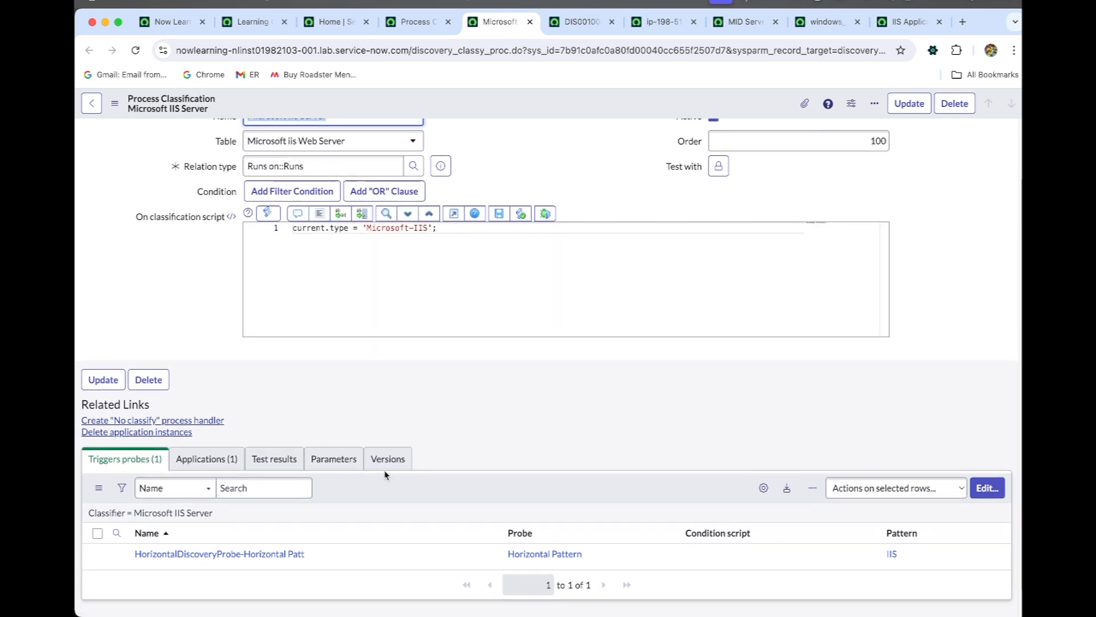
{"action": "scroll", "coordinate": [218, 460], "scroll_direction": "down", "scroll_amount": 3}
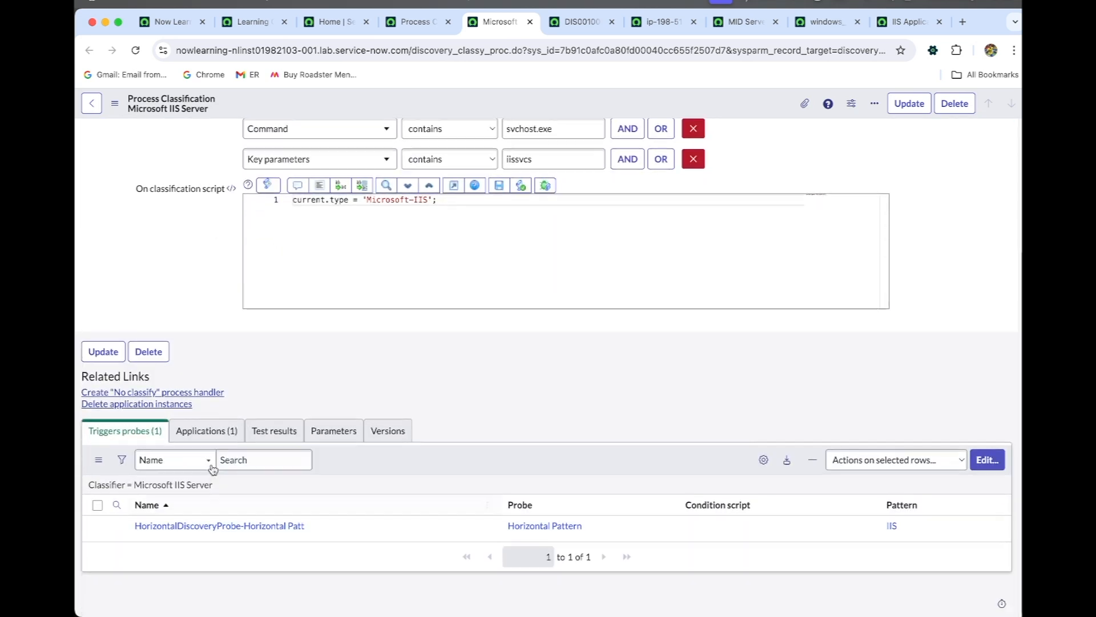
{"action": "left_click", "coordinate": [214, 443]}
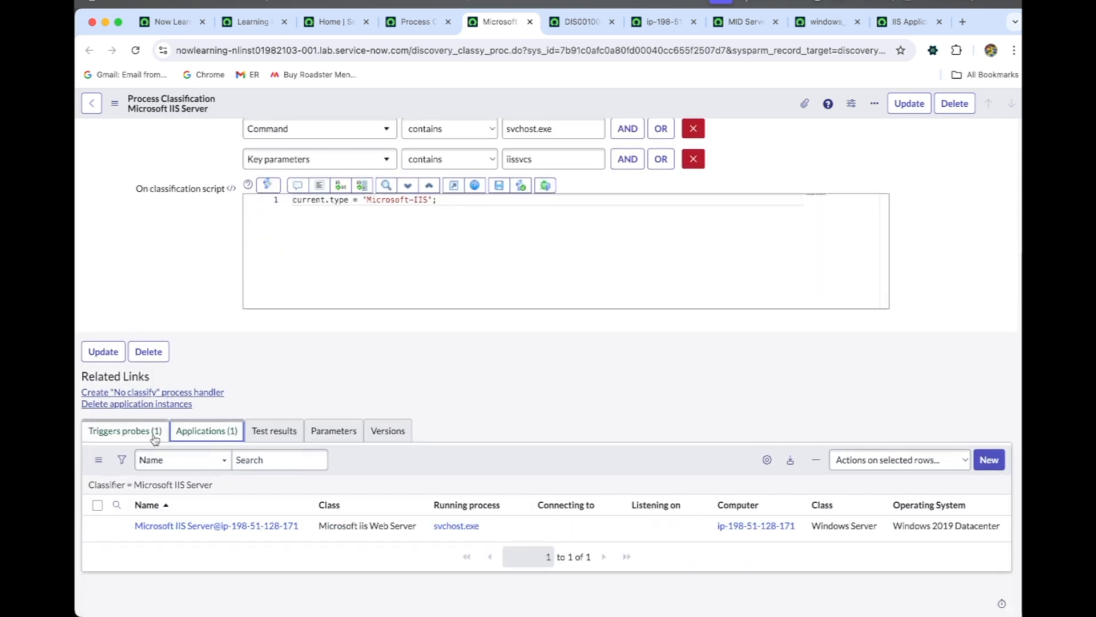
{"action": "left_click", "coordinate": [153, 434]}
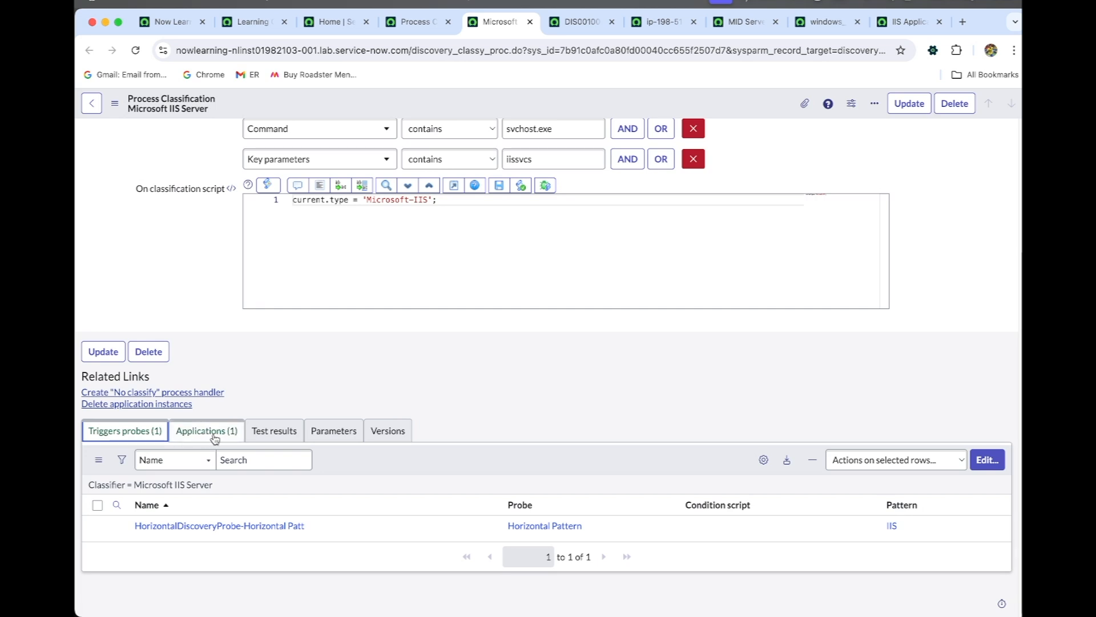
{"action": "left_click", "coordinate": [198, 437]}
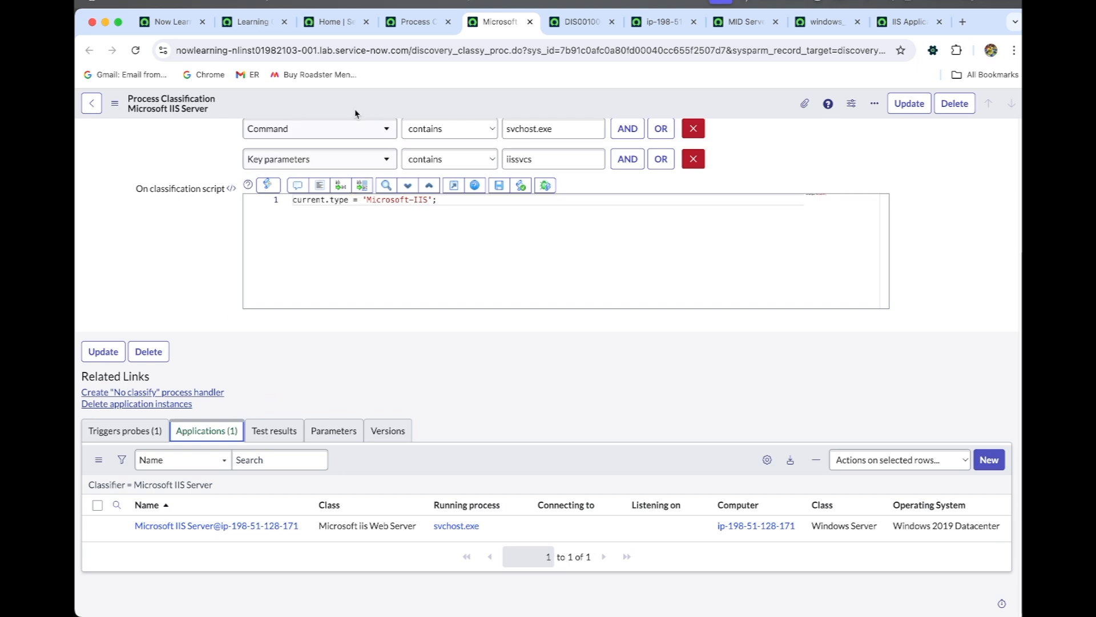
- Return to the ServiceNow home page, search the navigator for "web server", and open the Application Servers Web Servers list in a separate browser tab
{"action": "left_click", "coordinate": [412, 23]}
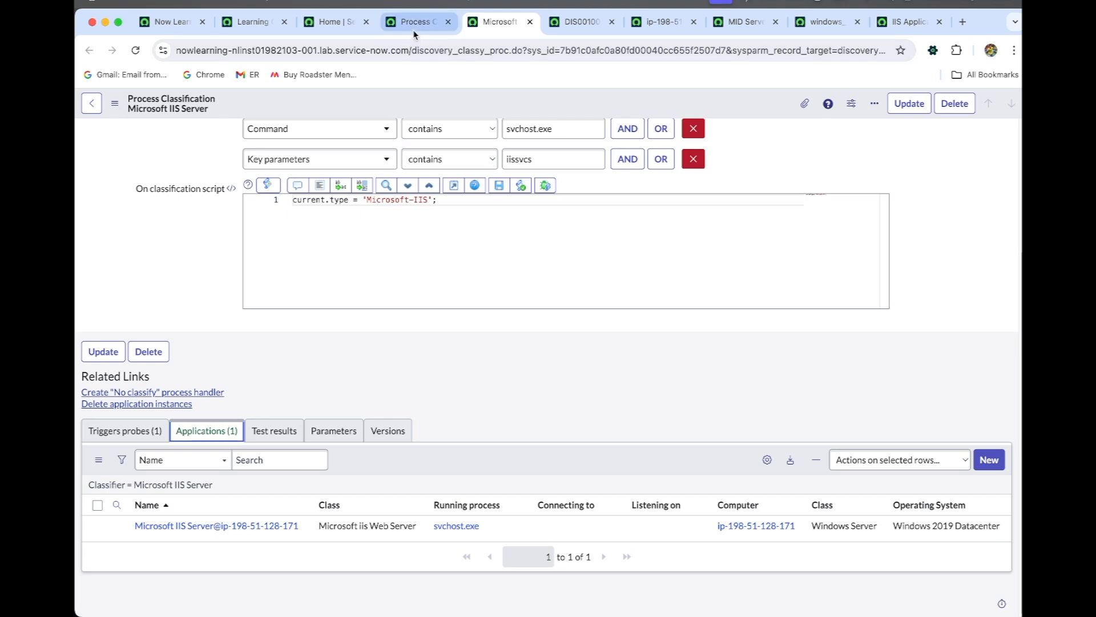
{"action": "left_click", "coordinate": [321, 27]}
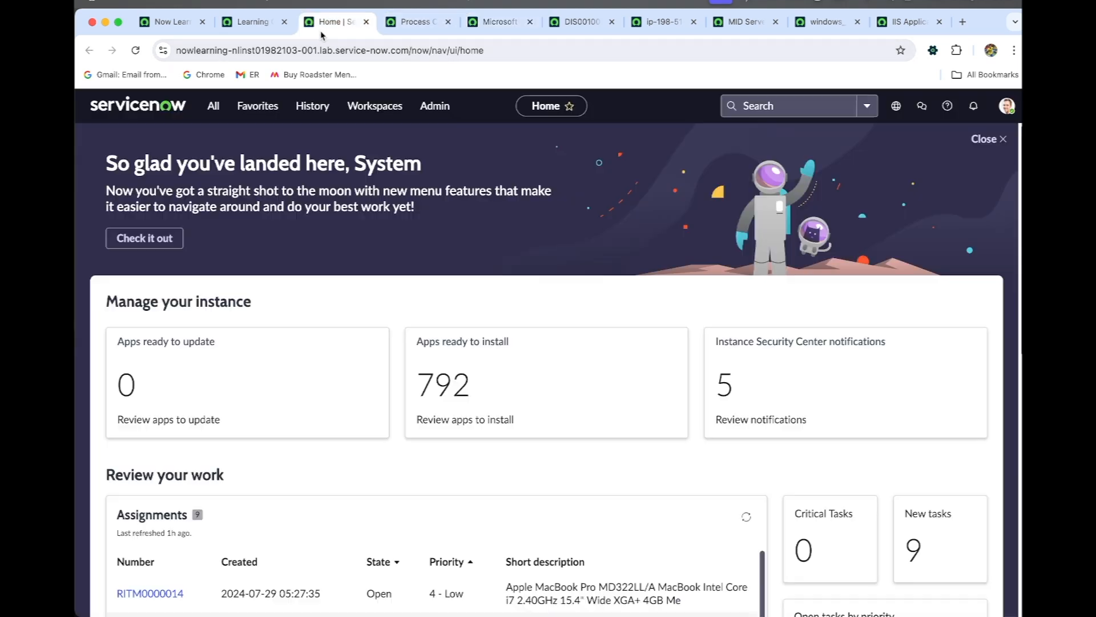
{"action": "left_click", "coordinate": [213, 106]}
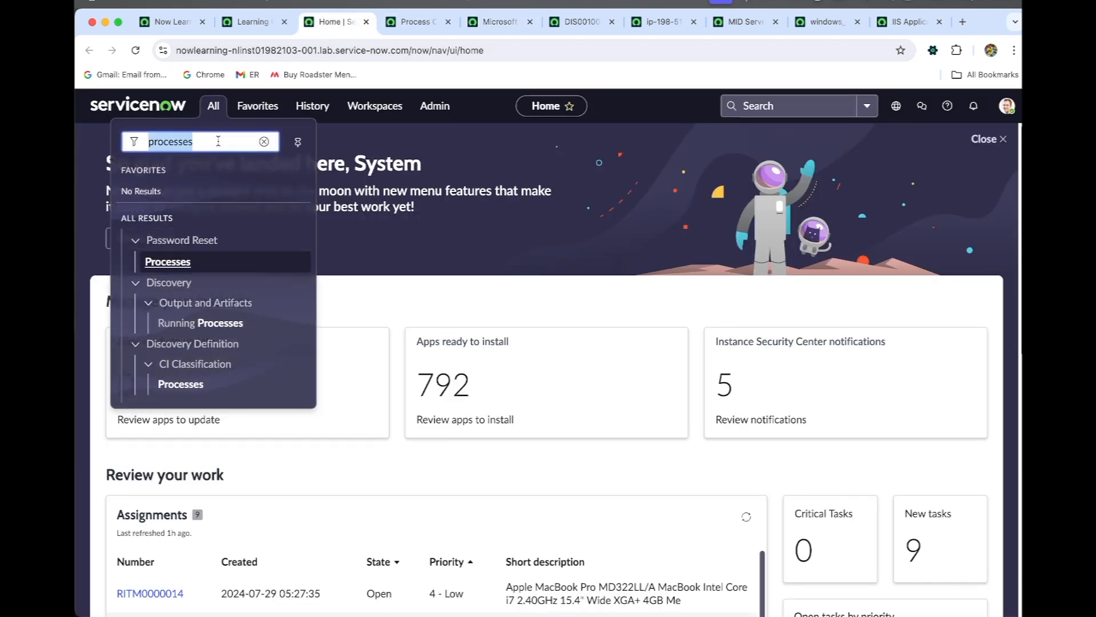
{"action": "type", "text": "web ser"}
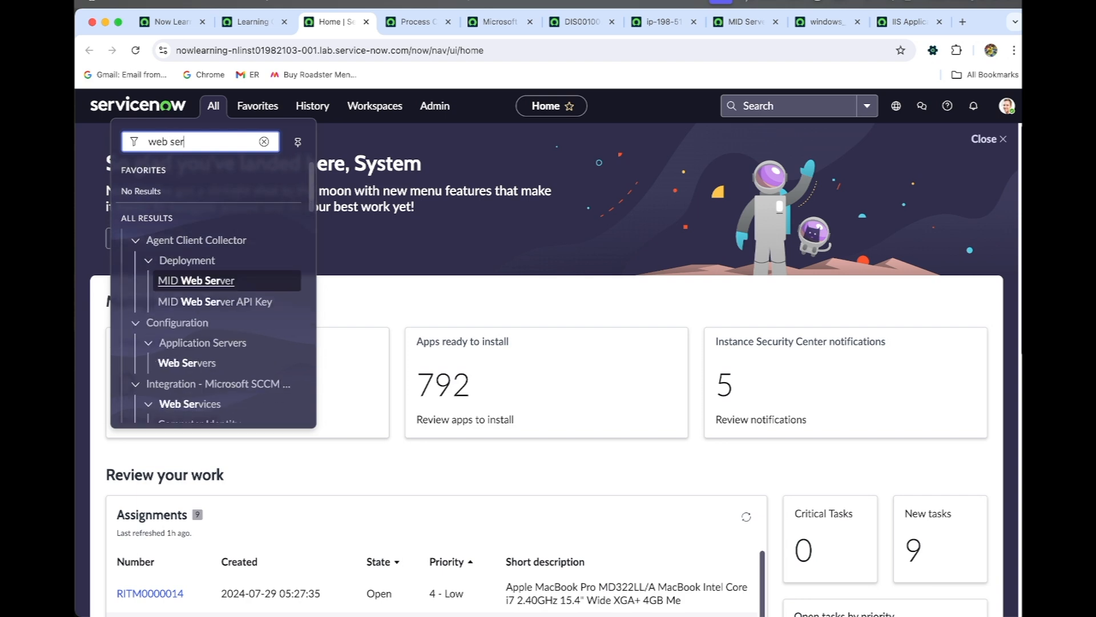
{"action": "type", "text": "ver"}
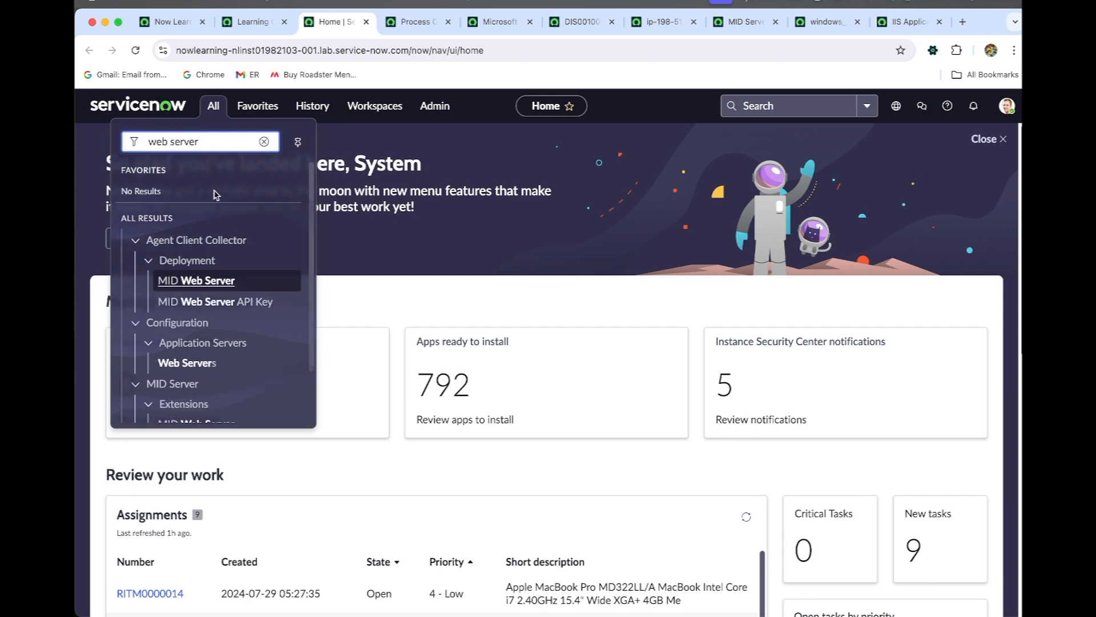
{"action": "scroll", "coordinate": [211, 245], "scroll_direction": "down", "scroll_amount": 2}
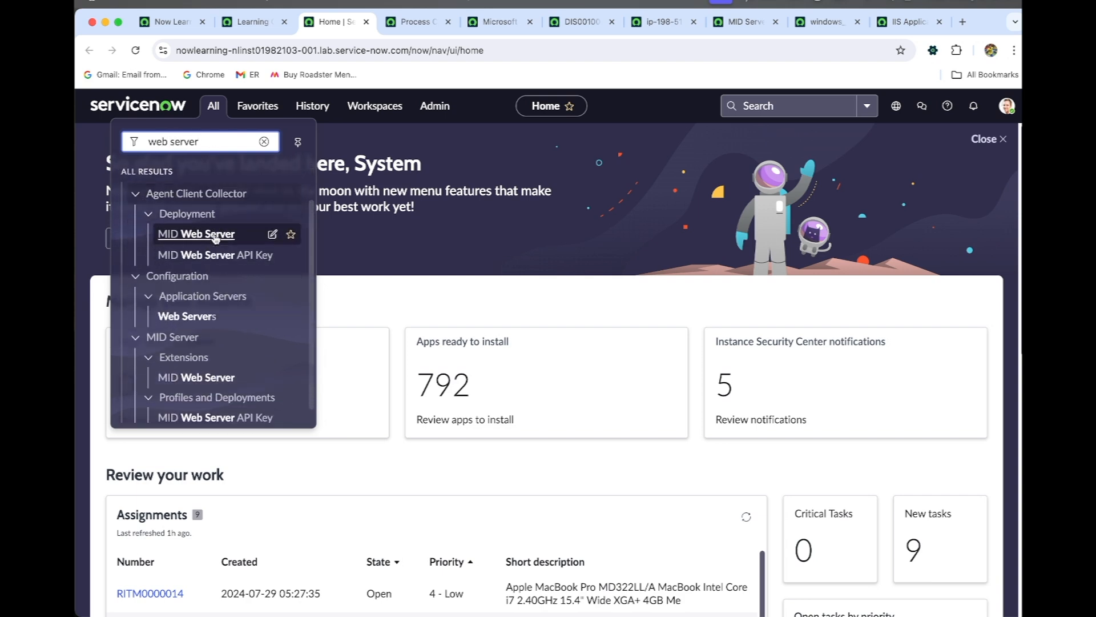
{"action": "left_click", "coordinate": [202, 307], "text": "shift+super"}
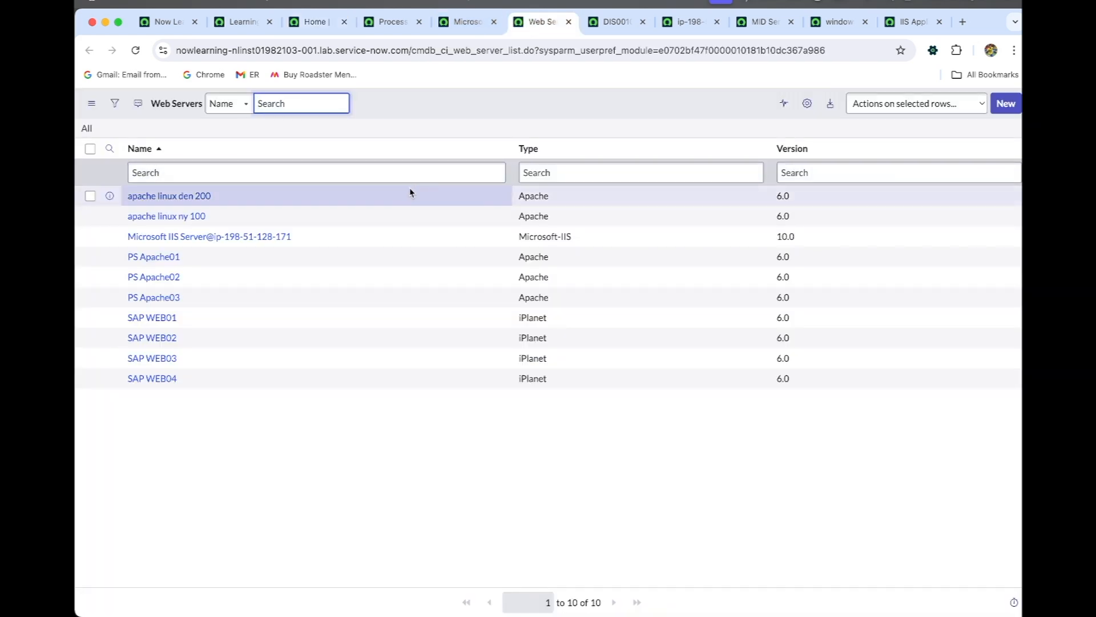
{"action": "left_click", "coordinate": [230, 243], "text": "super"}
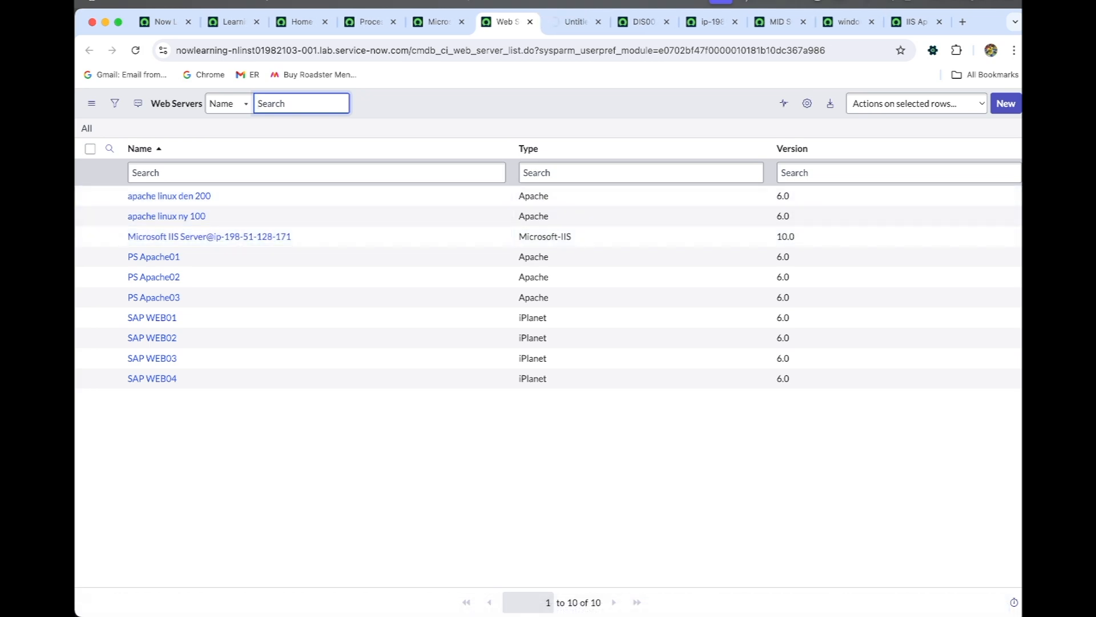
{"action": "left_click", "coordinate": [571, 21]}
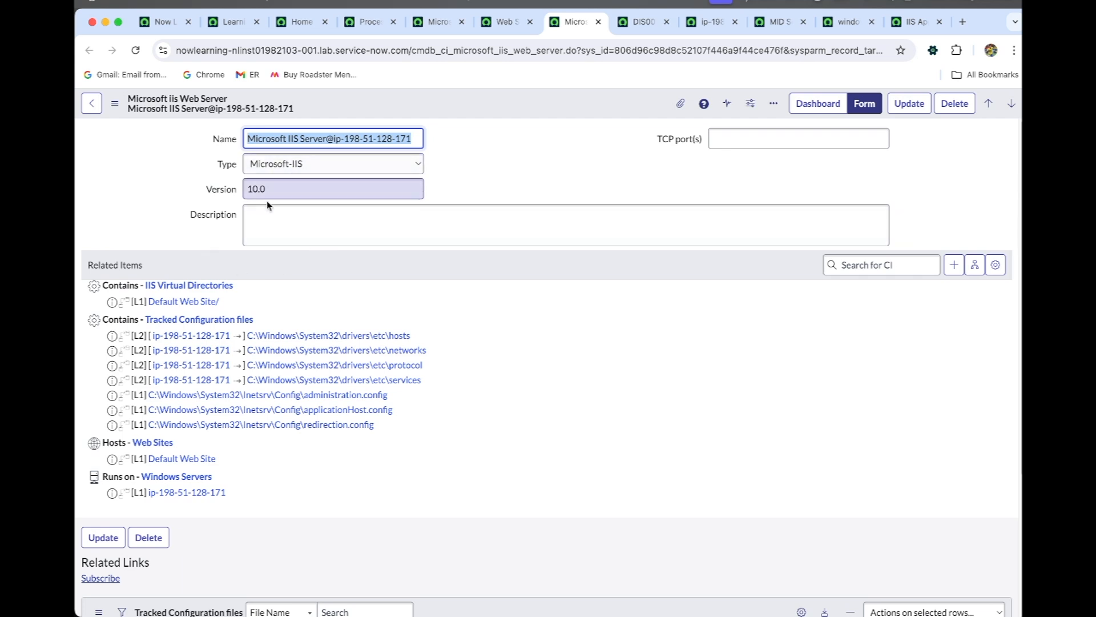
{"action": "left_click", "coordinate": [508, 23]}
{"action": "left_click", "coordinate": [584, 22]}
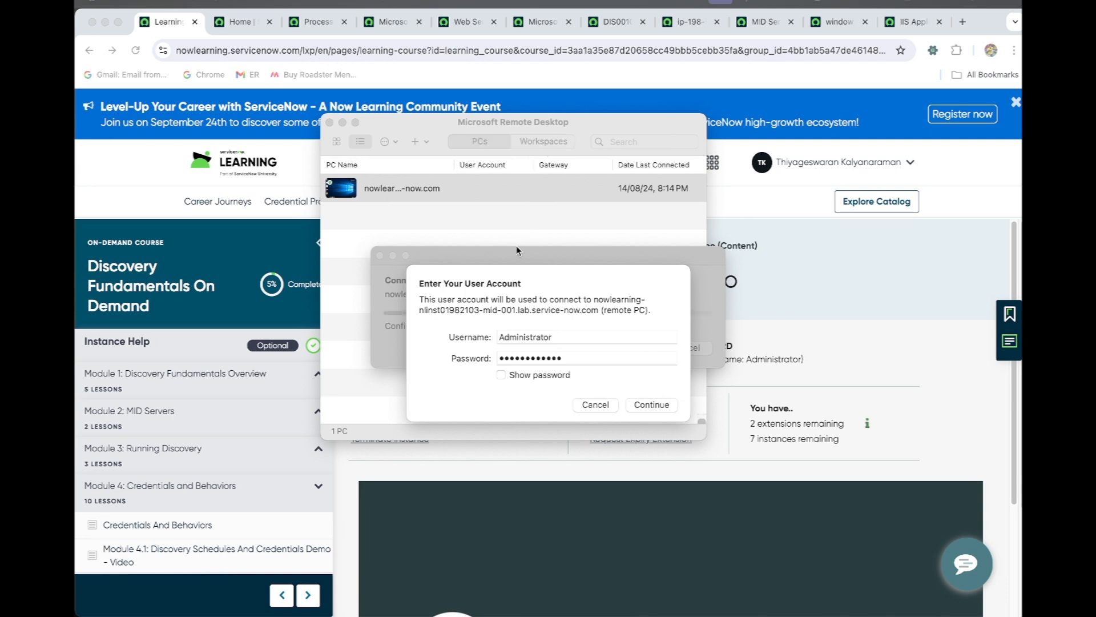
- Connect to the MID Server PC in Microsoft Remote Desktop with the Administrator account, accepting the unverified certificate
{"action": "left_click", "coordinate": [537, 289]}
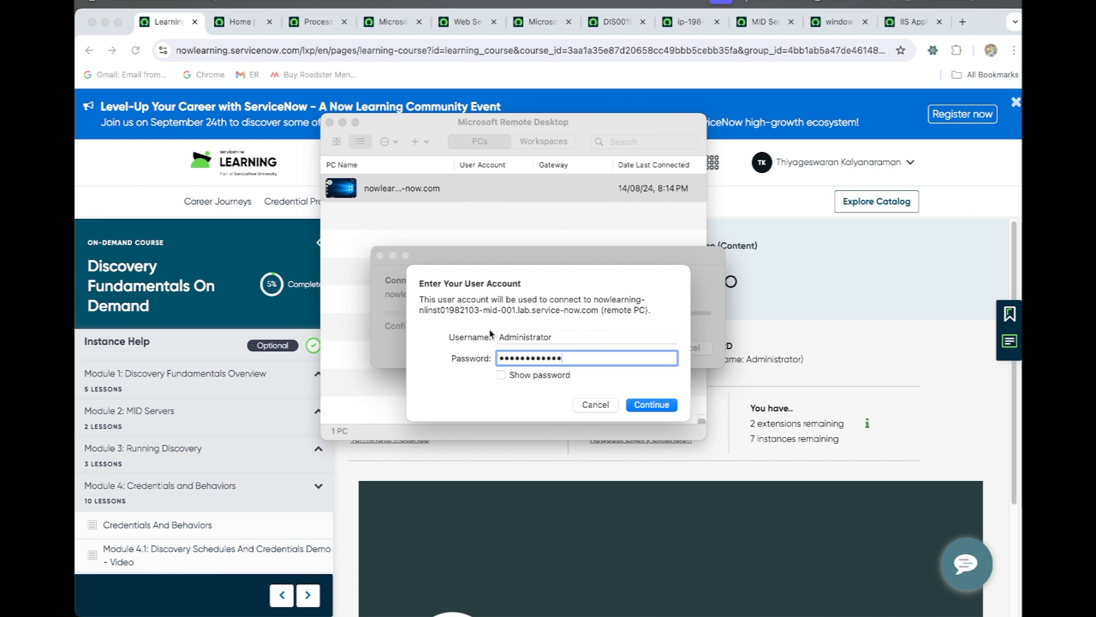
{"action": "left_click", "coordinate": [662, 405]}
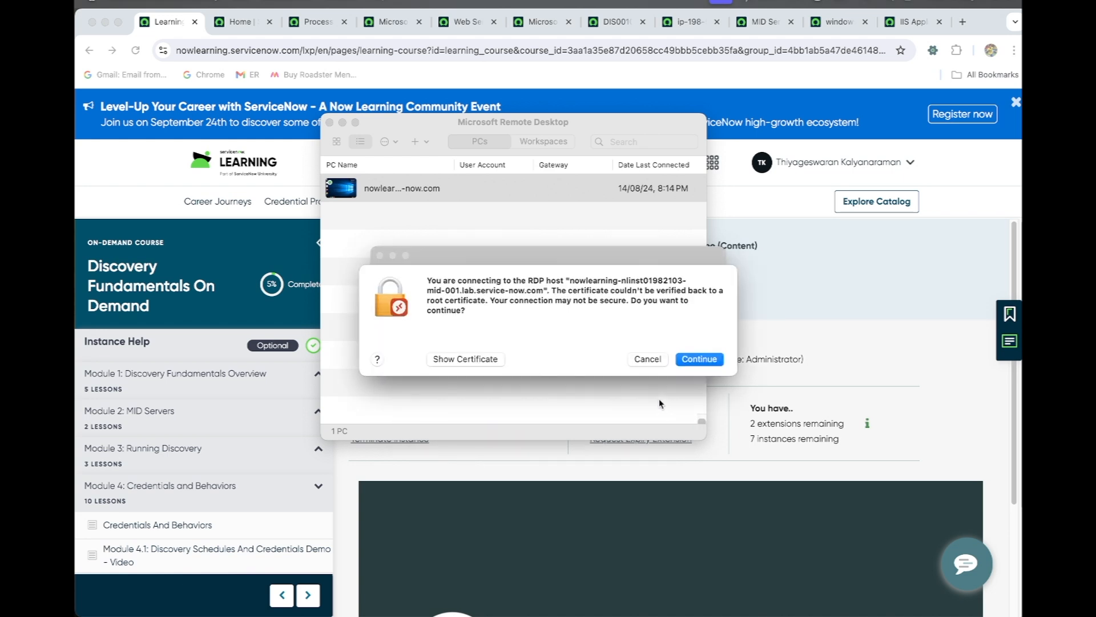
{"action": "left_click", "coordinate": [713, 363]}
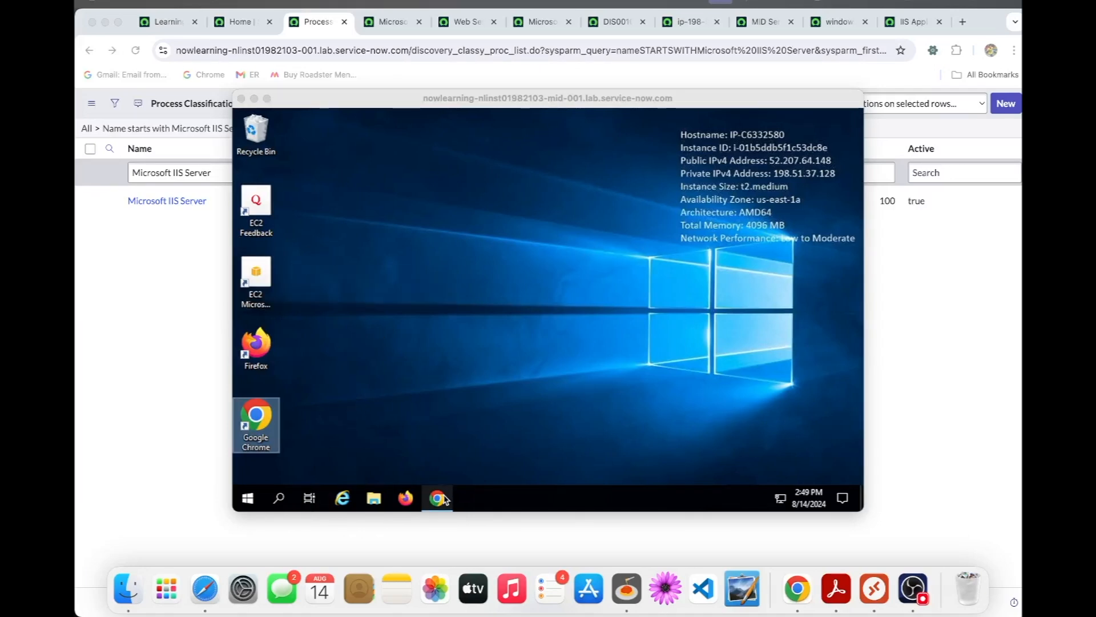
- In Chrome on the remote PC, download mongoose.exe for Windows from the Mongoose Web Server page and show it in the Downloads folder
{"action": "left_click", "coordinate": [264, 427]}
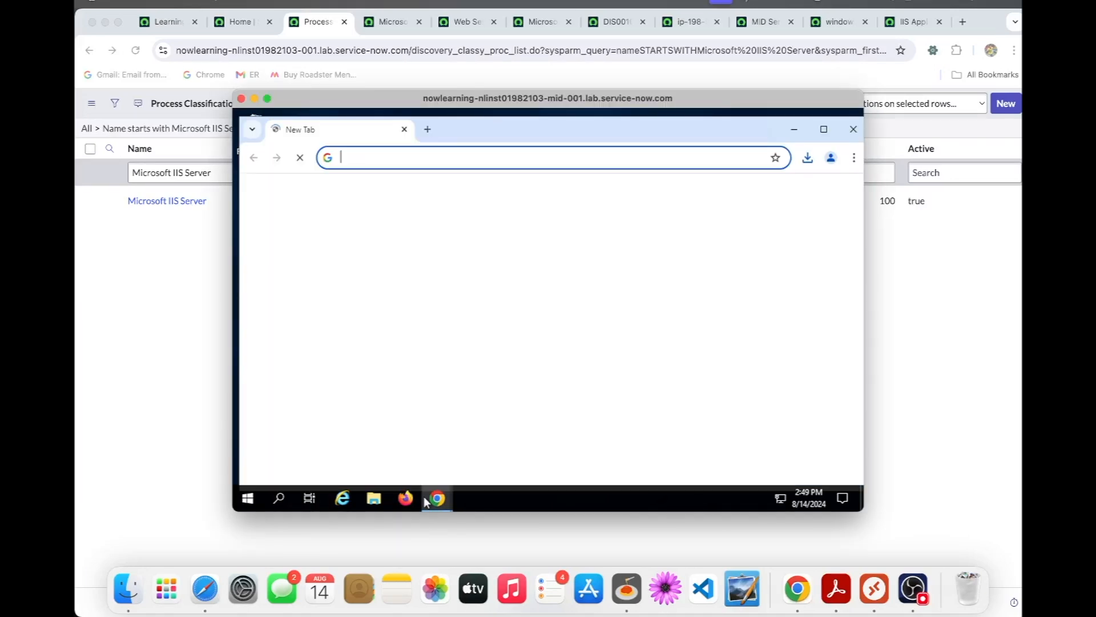
{"action": "mouse_move", "coordinate": [435, 496]}
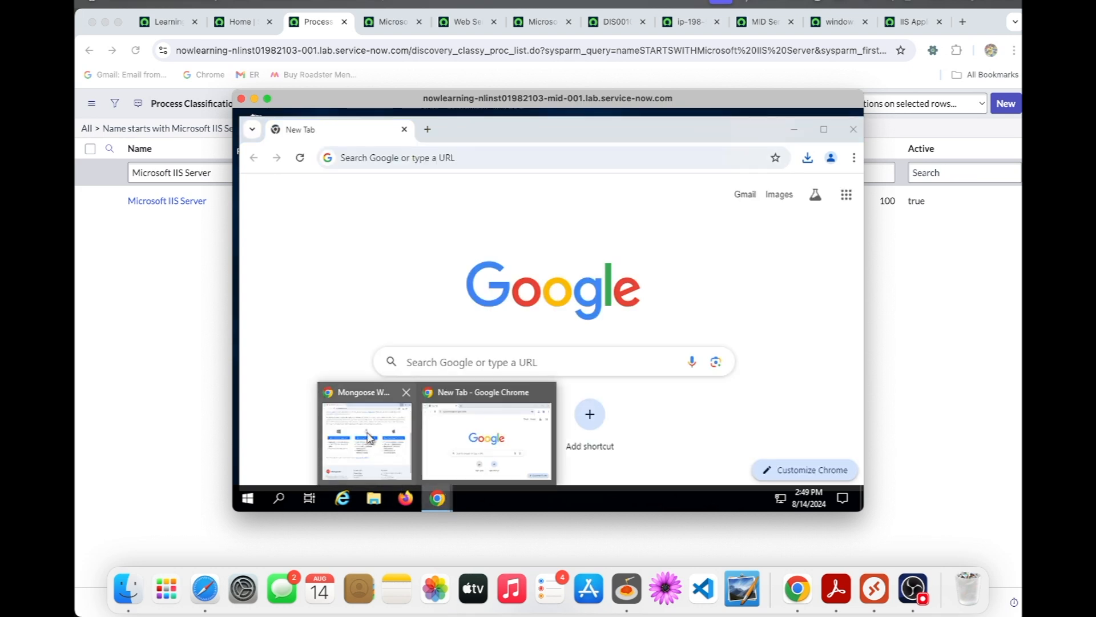
{"action": "left_click", "coordinate": [411, 468]}
{"action": "scroll", "coordinate": [403, 258], "scroll_direction": "up", "scroll_amount": 5}
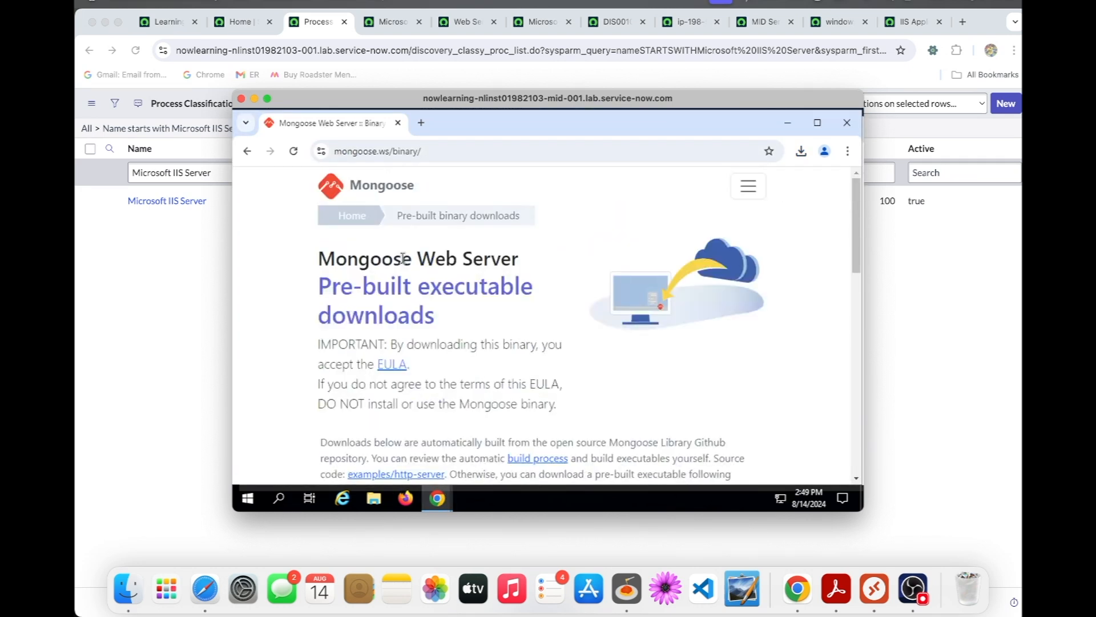
{"action": "scroll", "coordinate": [403, 258], "scroll_direction": "down", "scroll_amount": 10}
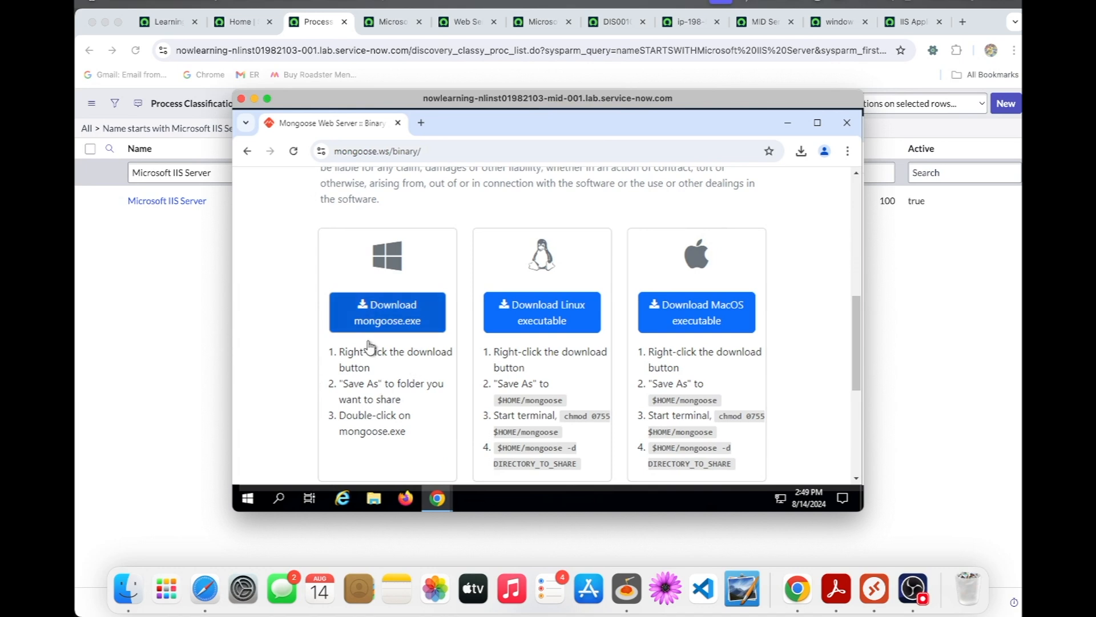
{"action": "left_click", "coordinate": [404, 326]}
{"action": "left_click", "coordinate": [801, 154]}
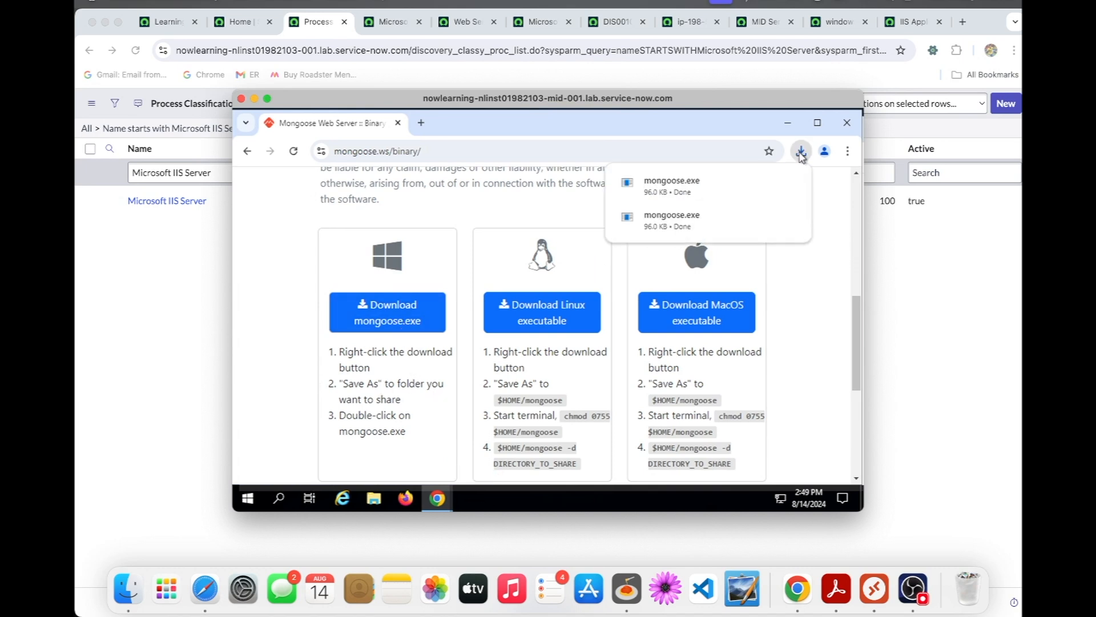
{"action": "left_click", "coordinate": [765, 183]}
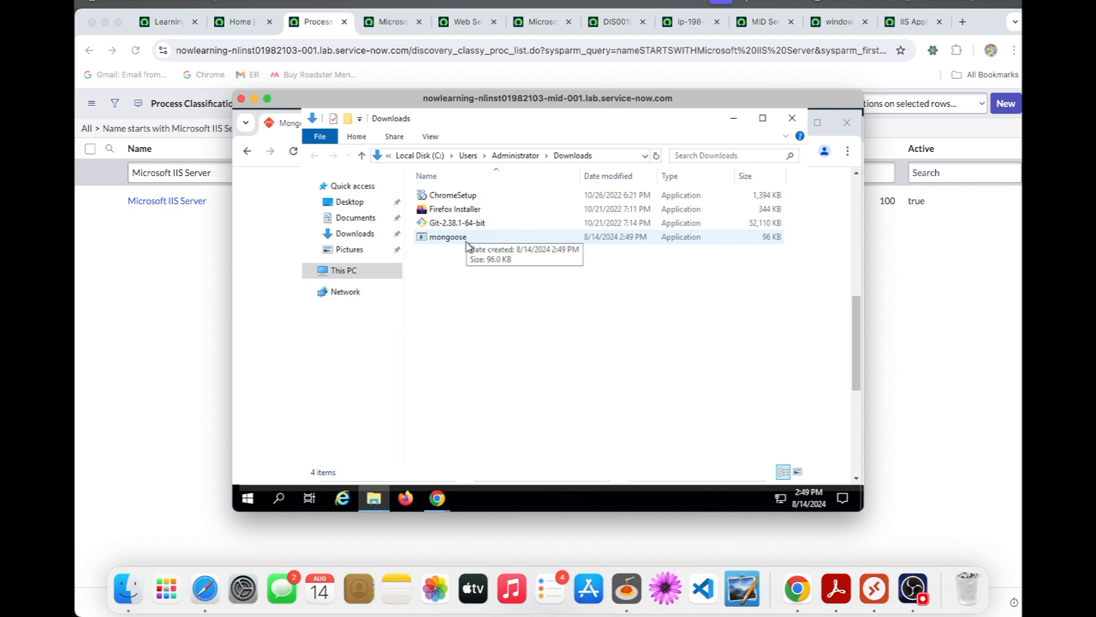
- Try to run the downloaded mongoose application from the Downloads folder
{"action": "left_click", "coordinate": [466, 243]}
{"action": "double_click", "coordinate": [466, 242]}
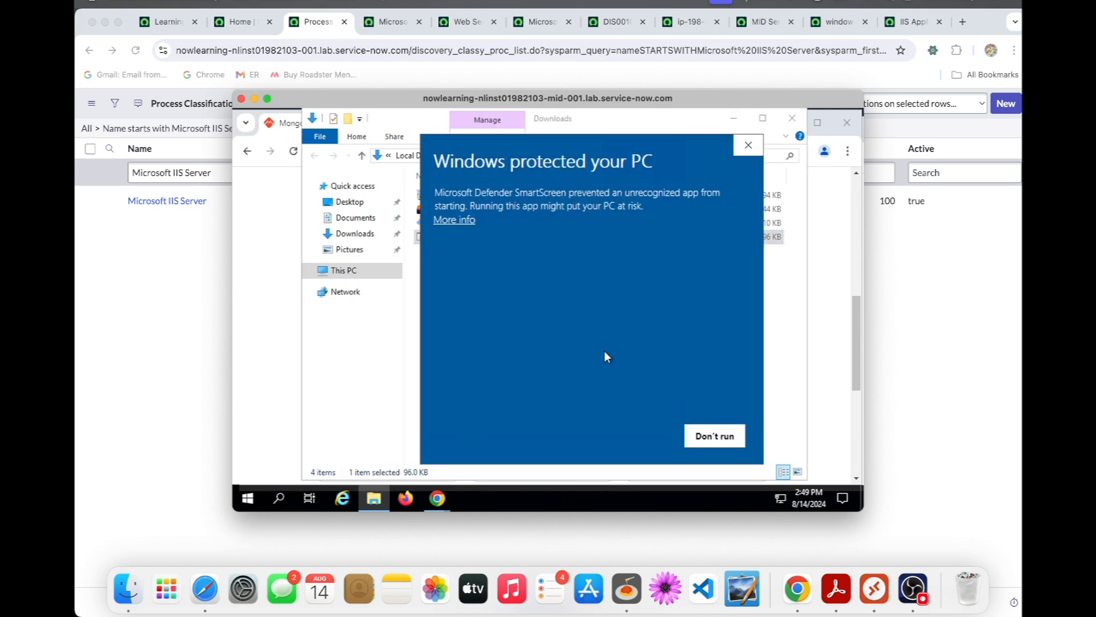
{"action": "left_click", "coordinate": [747, 146]}
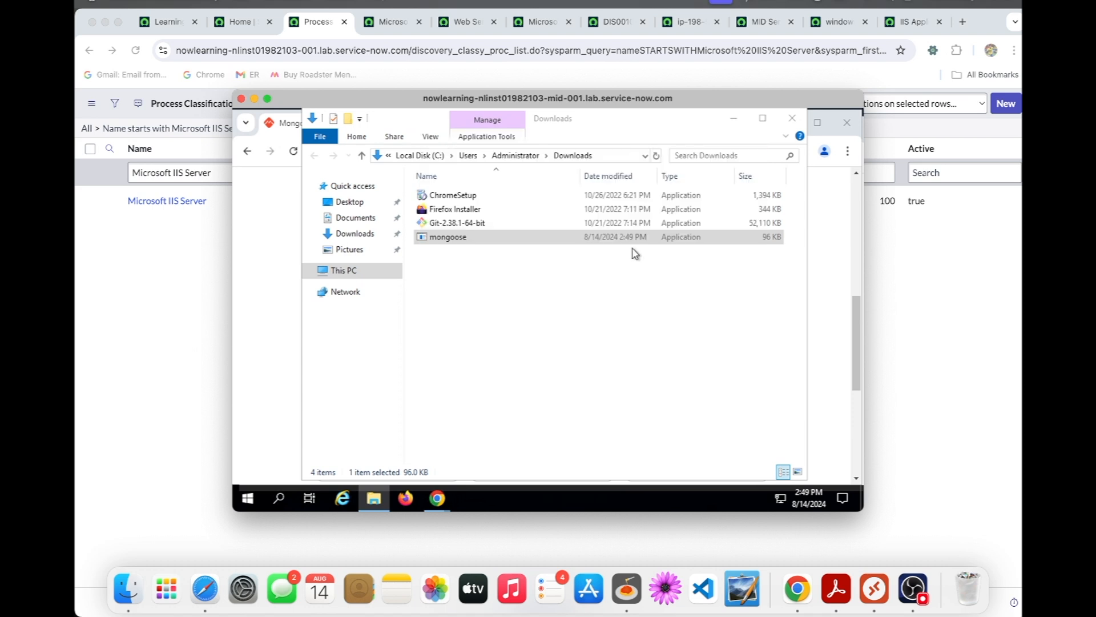
- Unblock the mongoose file in its properties, and run the application
{"action": "right_click", "coordinate": [459, 239]}
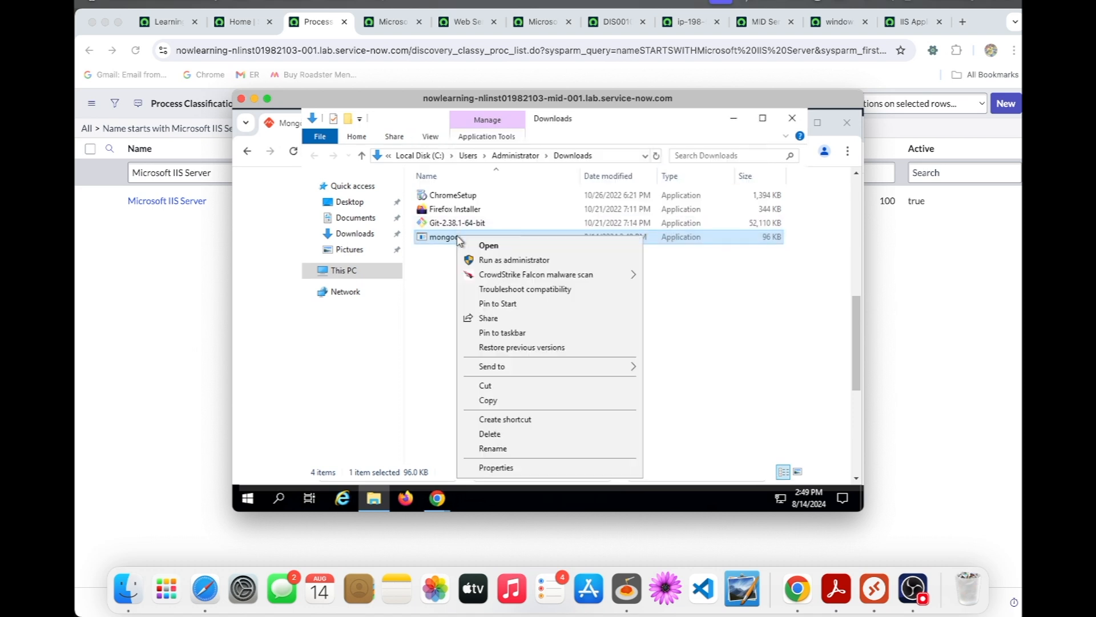
{"action": "left_click", "coordinate": [497, 468]}
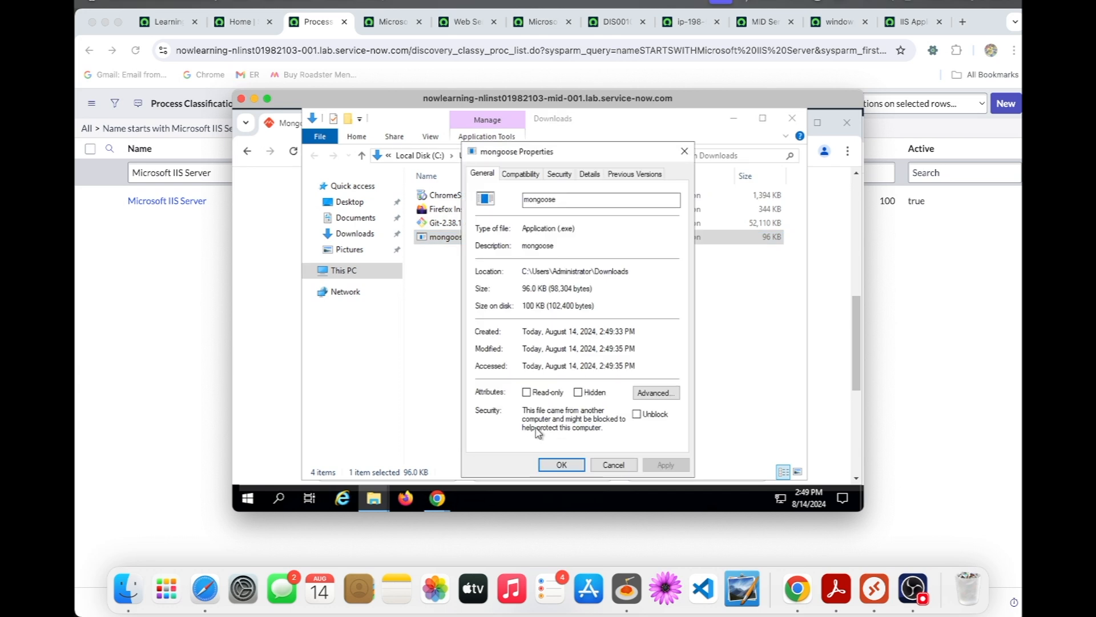
{"action": "left_click", "coordinate": [636, 415]}
{"action": "left_click", "coordinate": [665, 465]}
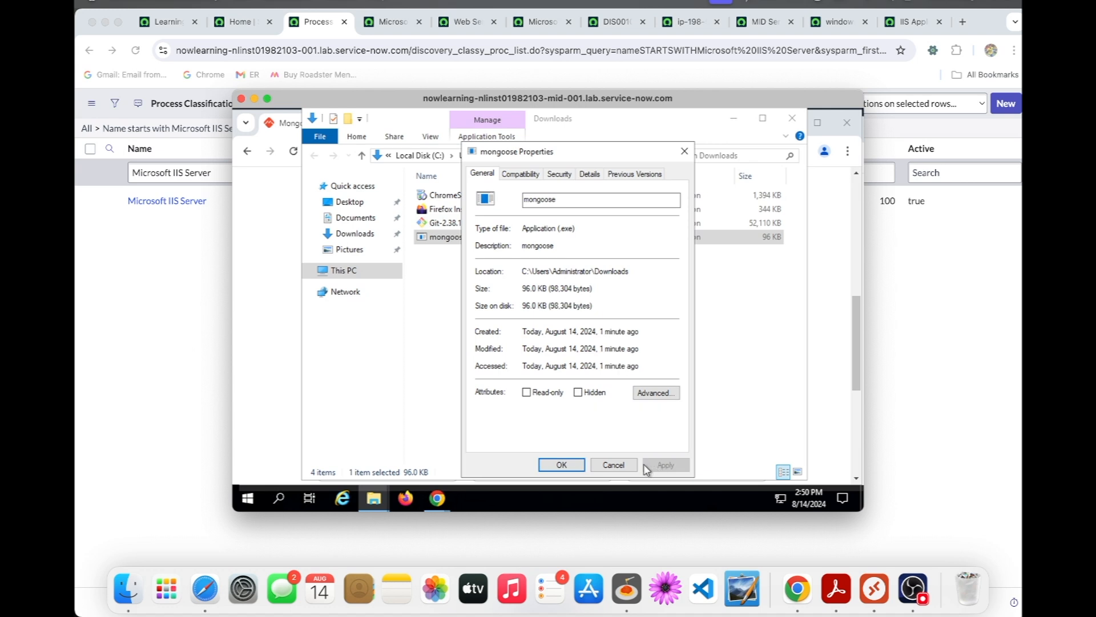
{"action": "left_click", "coordinate": [578, 462]}
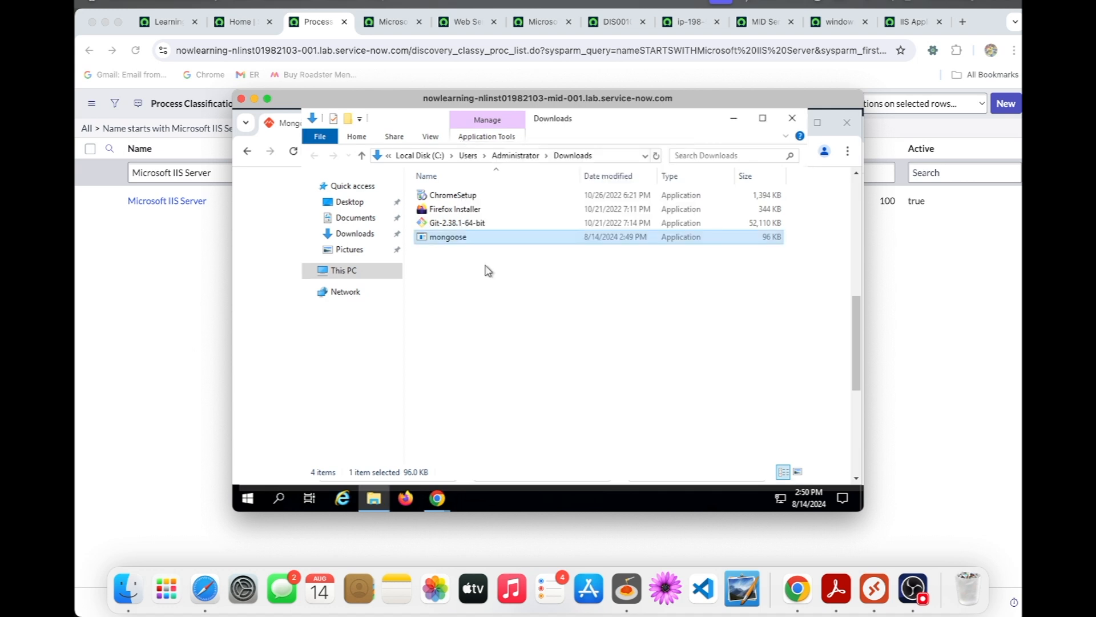
{"action": "double_click", "coordinate": [448, 237]}
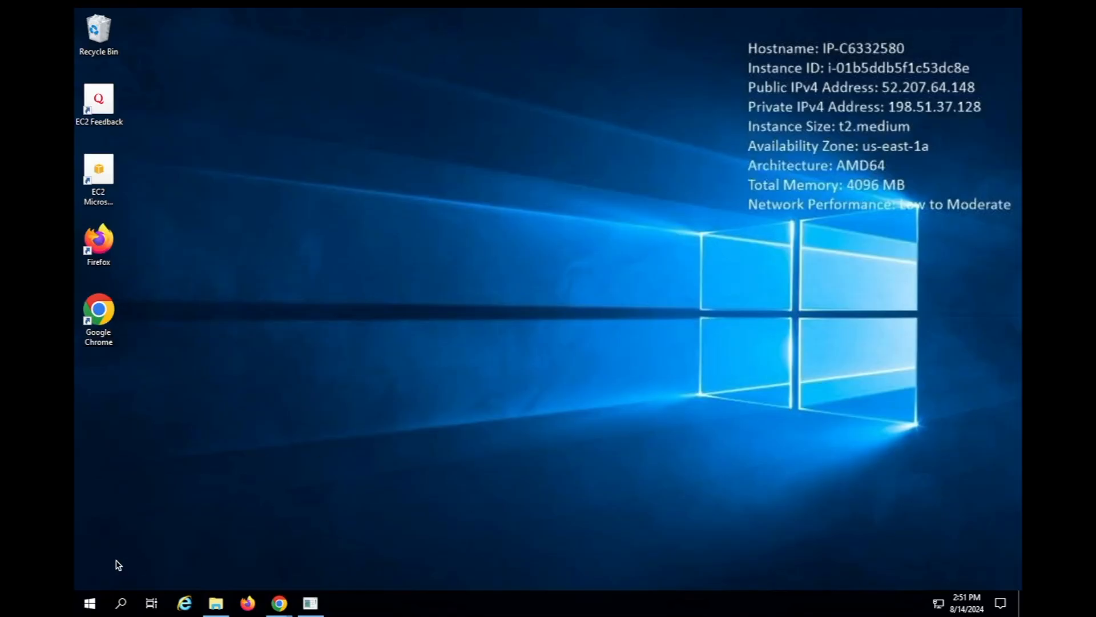
- Open Task Manager on the remote PC with full details, and select the mongoose (32 bit) entry among the running apps
{"action": "left_click", "coordinate": [91, 602]}
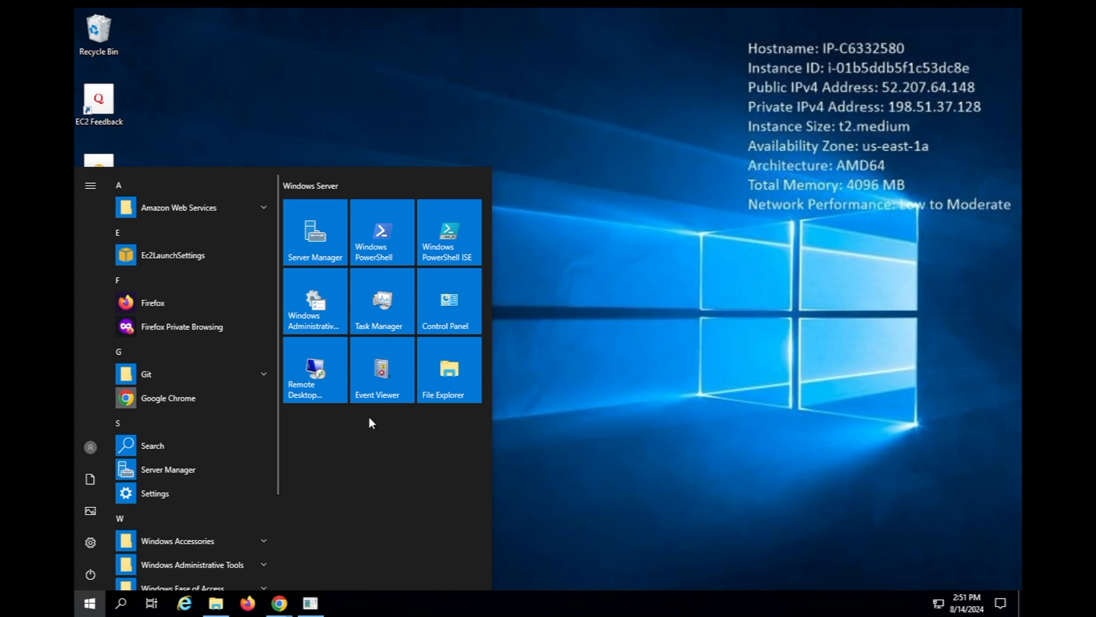
{"action": "left_click", "coordinate": [389, 320]}
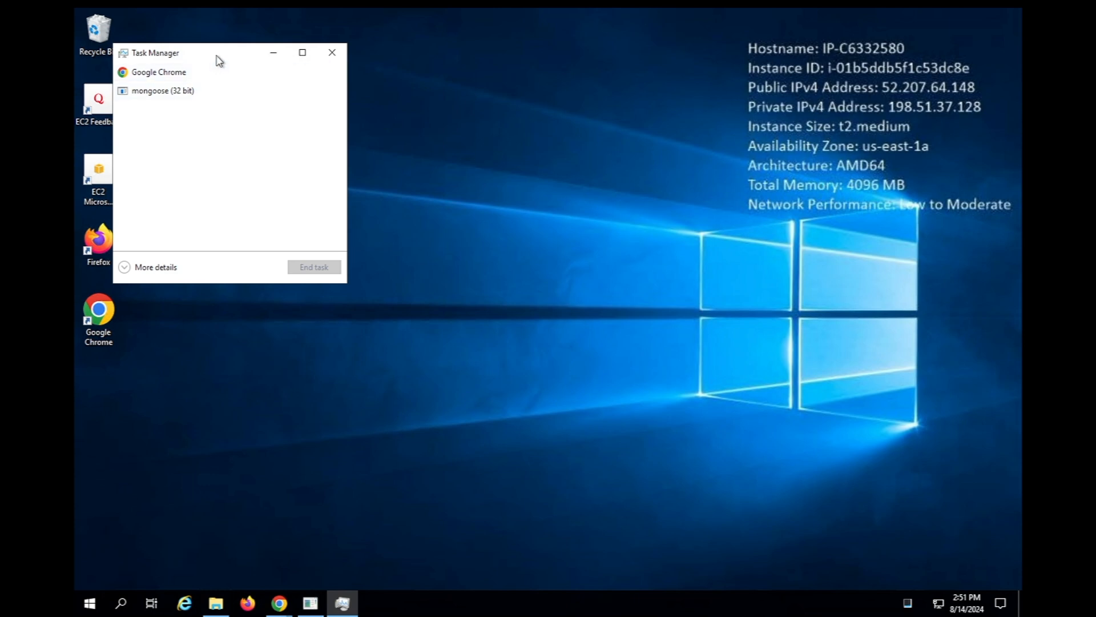
{"action": "left_click_drag", "start_coordinate": [216, 57], "coordinate": [262, 75]}
{"action": "left_click_drag", "start_coordinate": [351, 85], "coordinate": [365, 86]}
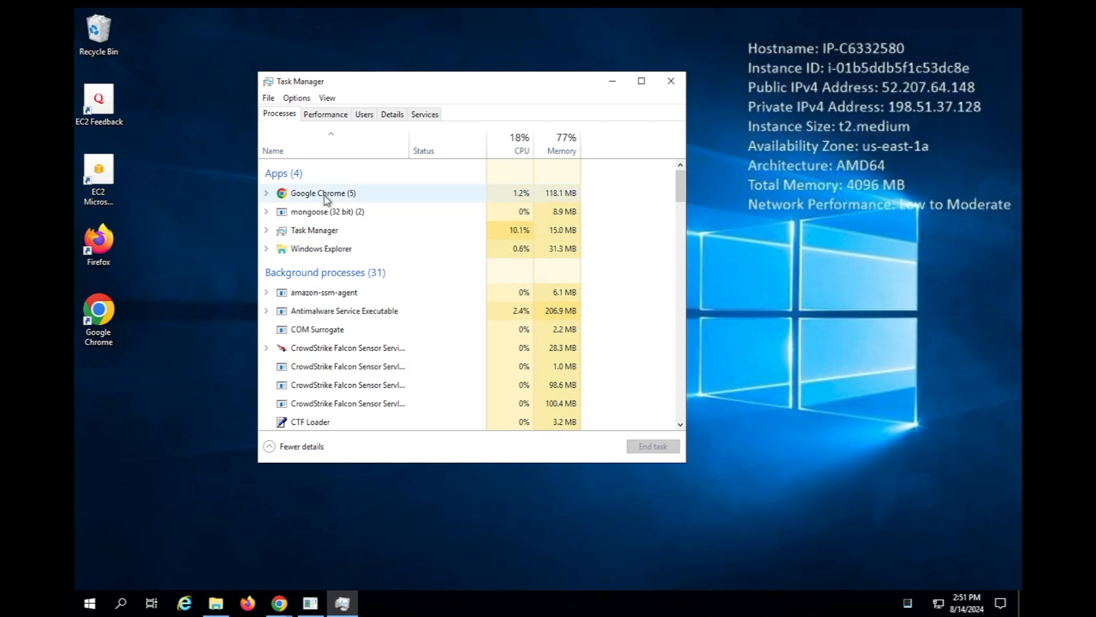
{"action": "left_click", "coordinate": [332, 215]}
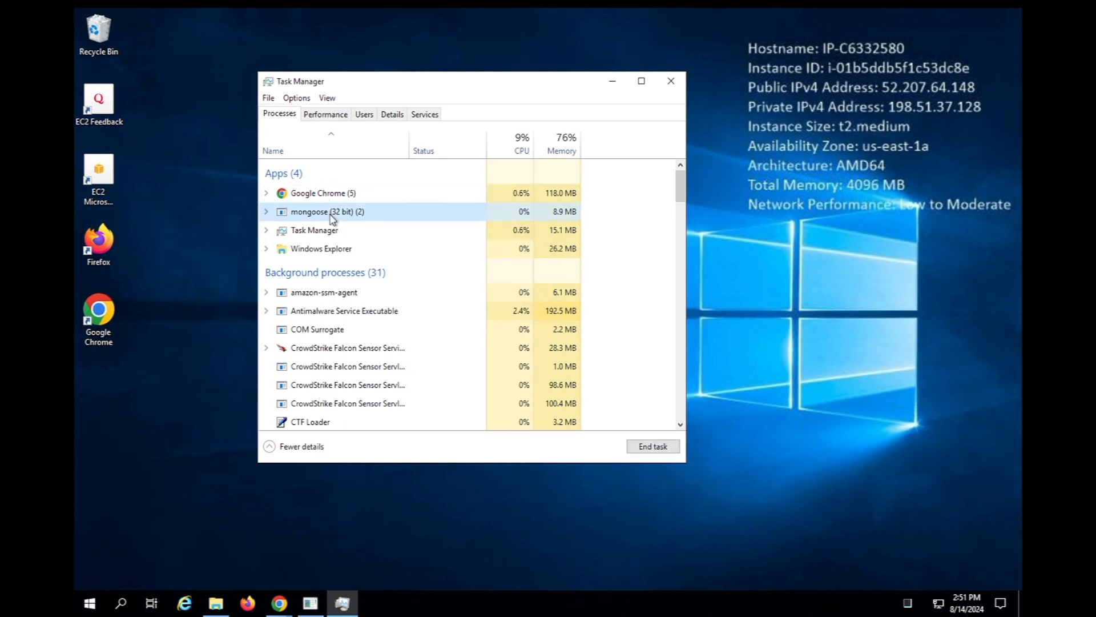